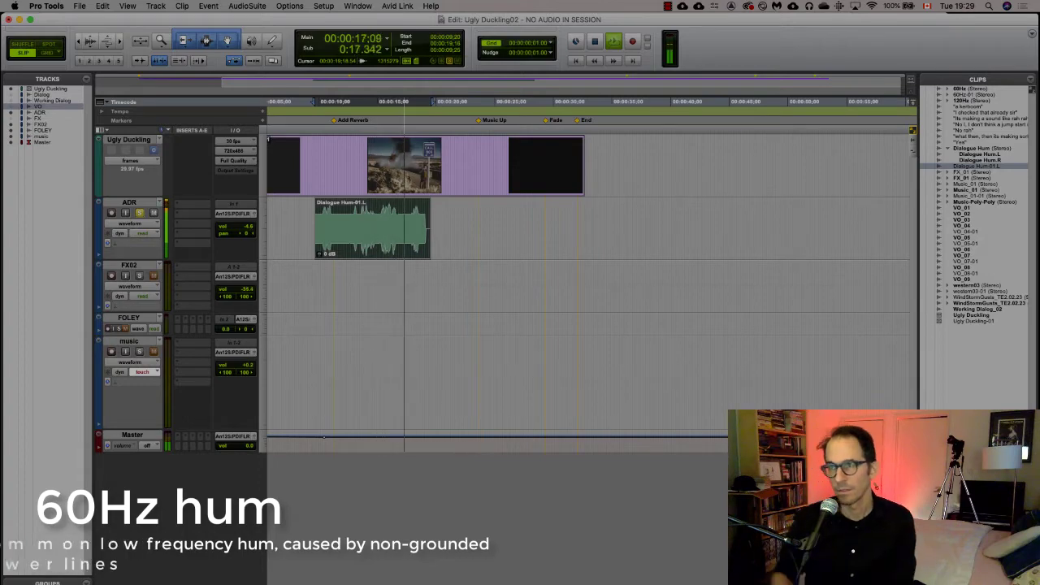
Listen to the Dialogue Hum clip and insert the Blue Cat's FreqAnalyst 2 (Mono) plug-in on the ADR track.
key(space)
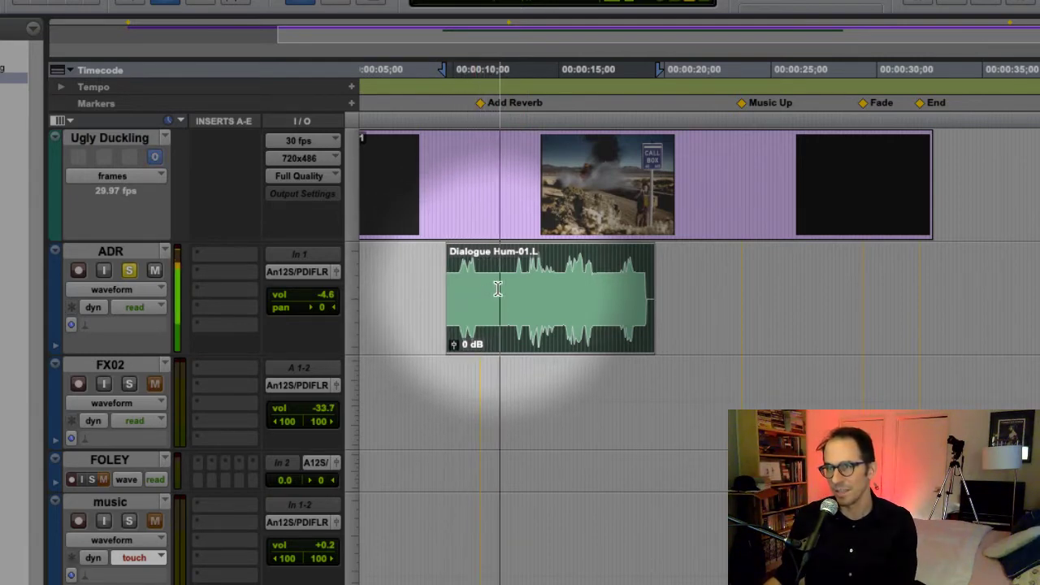
key(space)
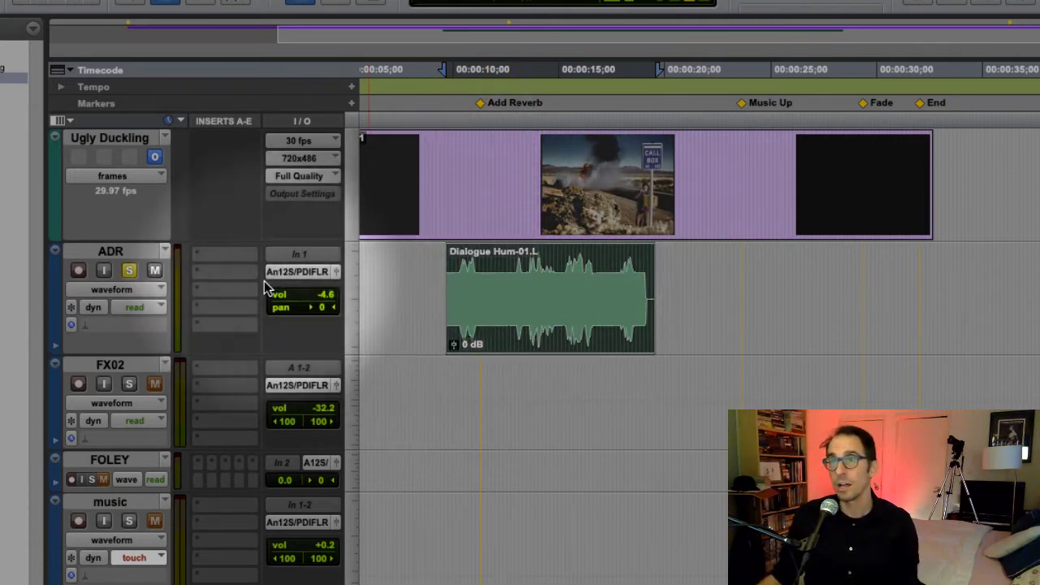
click(219, 257)
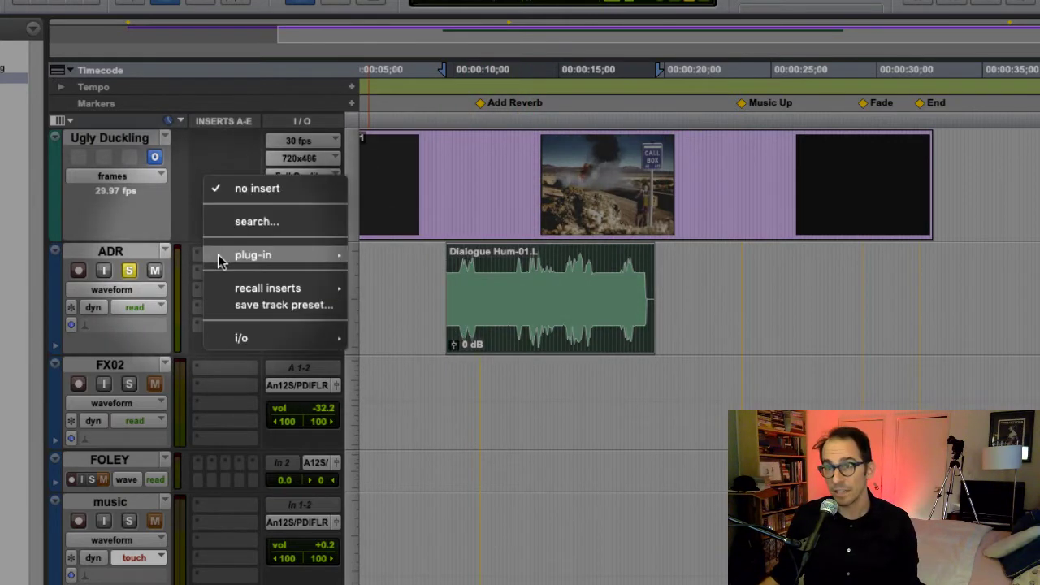
mouse_move(261, 260)
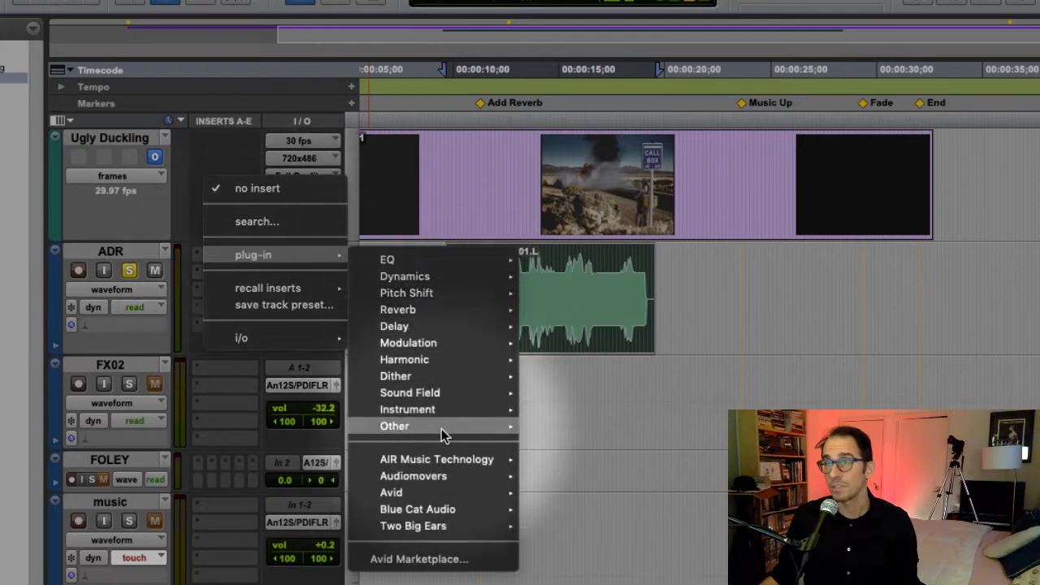
mouse_move(437, 510)
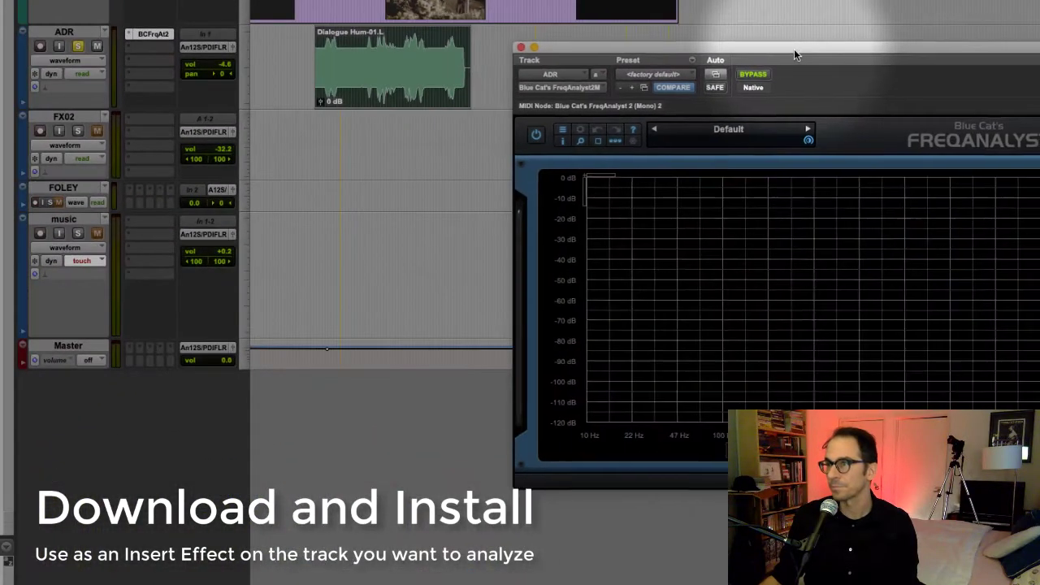
drag(794, 48, 452, 116)
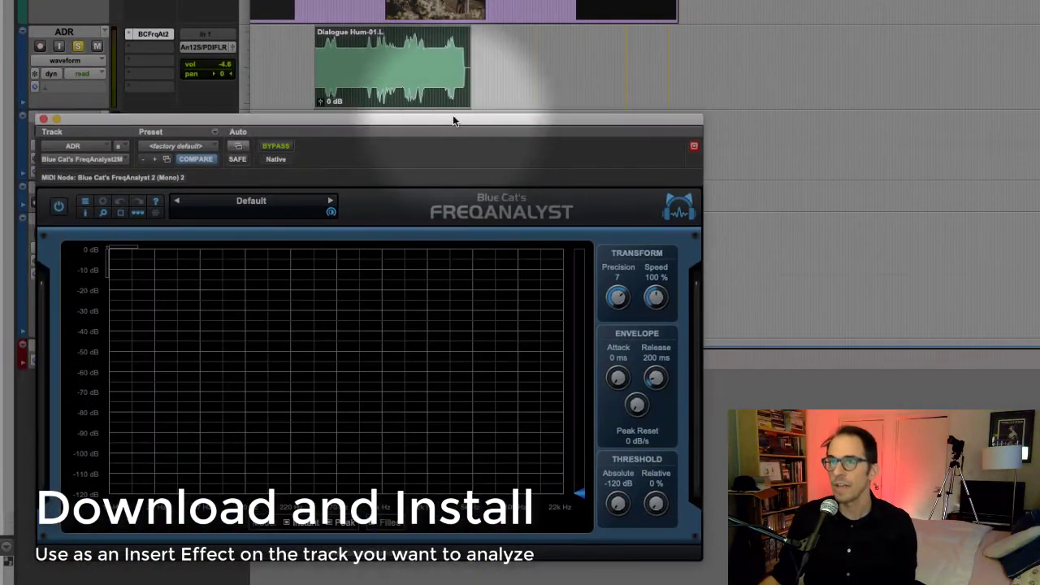
Play the hum clip through the frequency analyzer to examine its low-frequency peak, keeping the analyzer clear of the clip.
key(space)
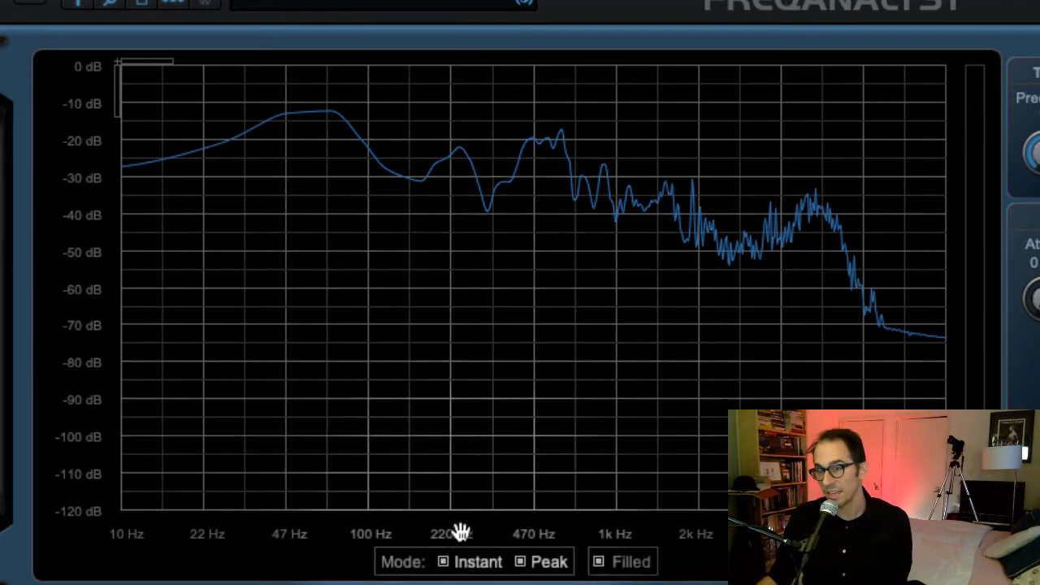
key(space)
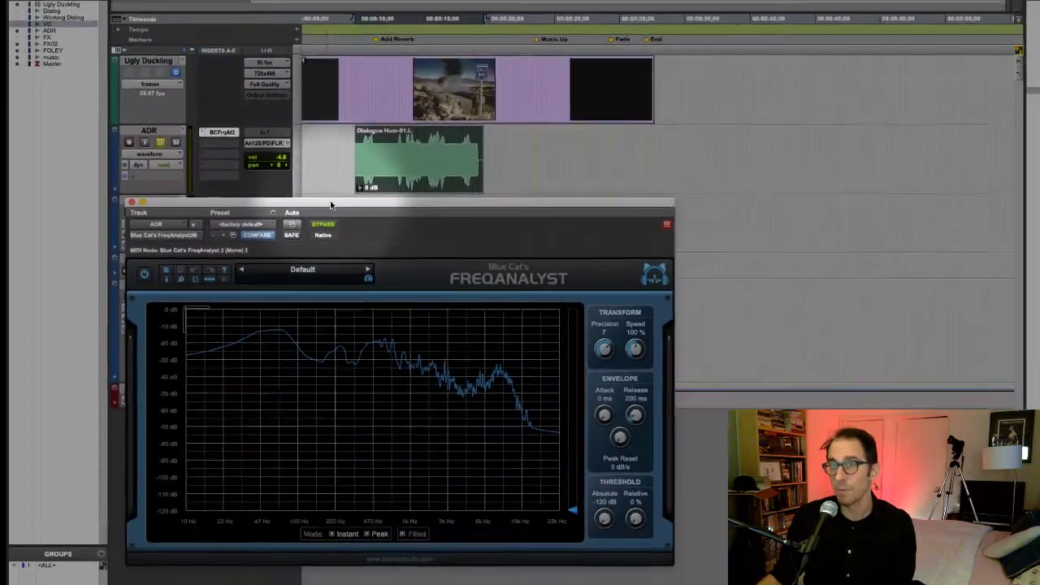
drag(473, 211, 477, 215)
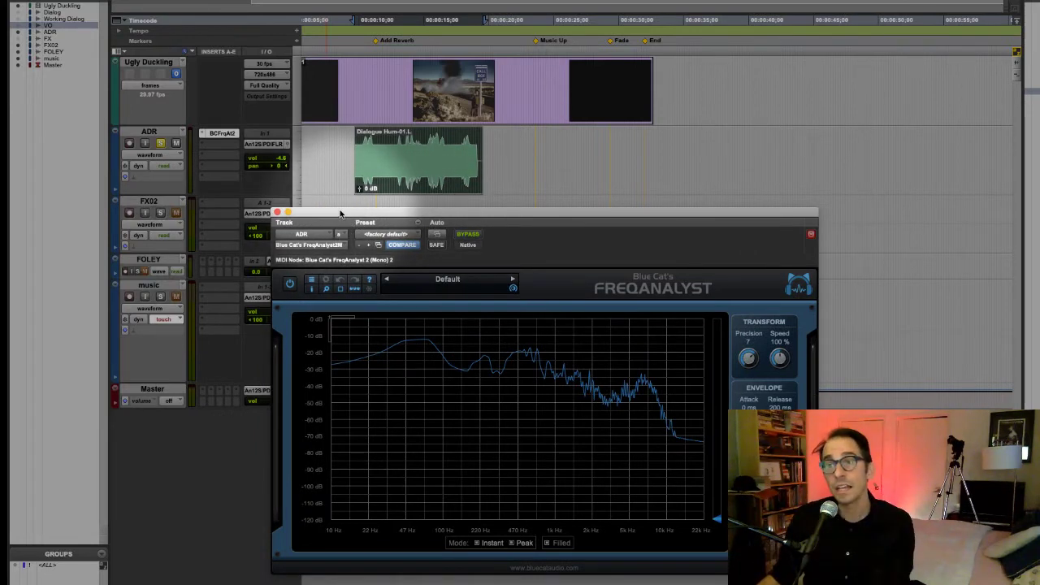
drag(342, 213, 166, 222)
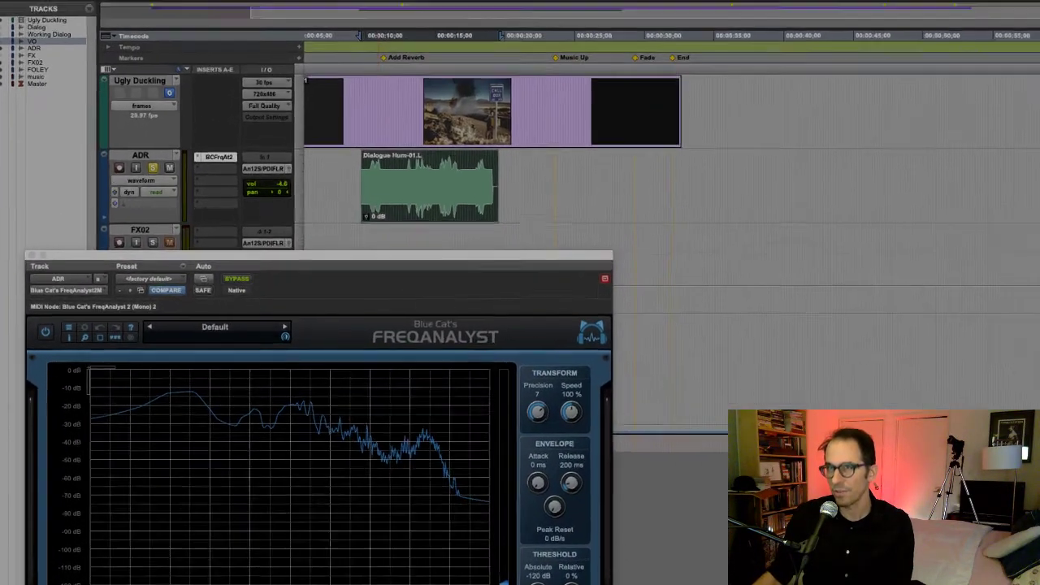
Open the AudioSuite EQ3 7-Band effect beside the frequency analyzer and preview the hum clip through it.
click(372, 2)
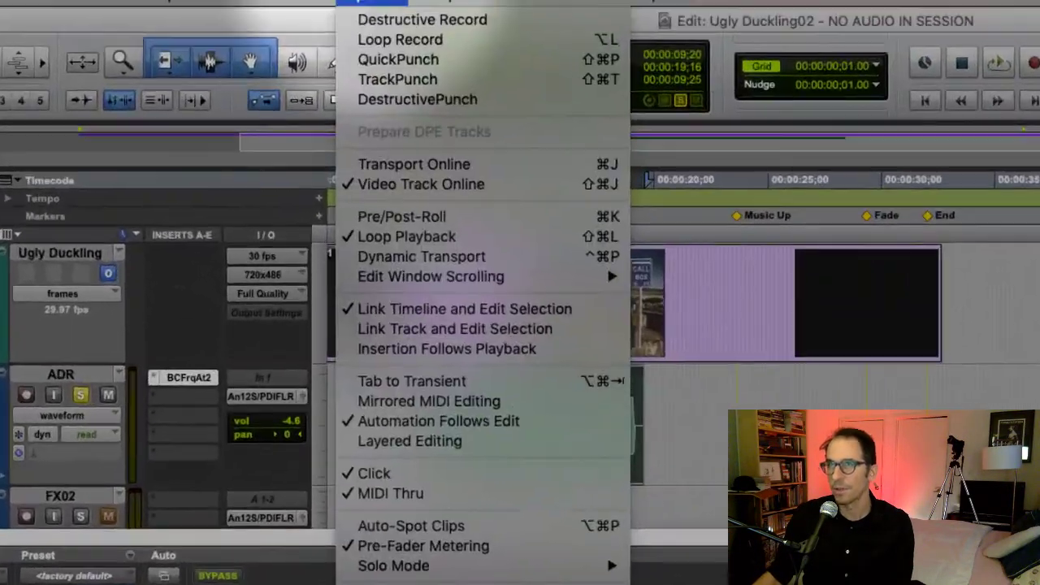
mouse_move(309, 8)
mouse_move(298, 42)
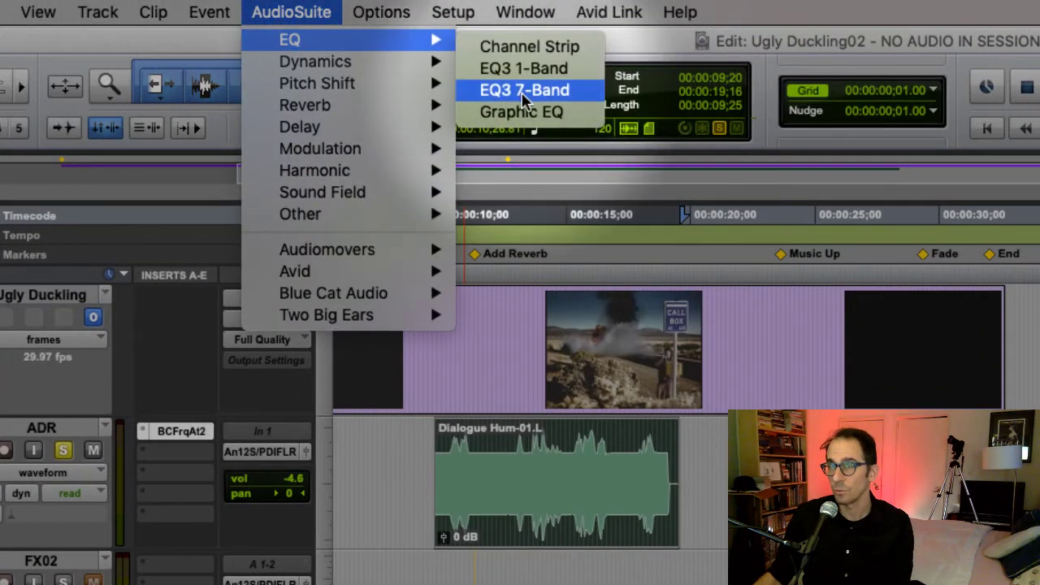
click(581, 95)
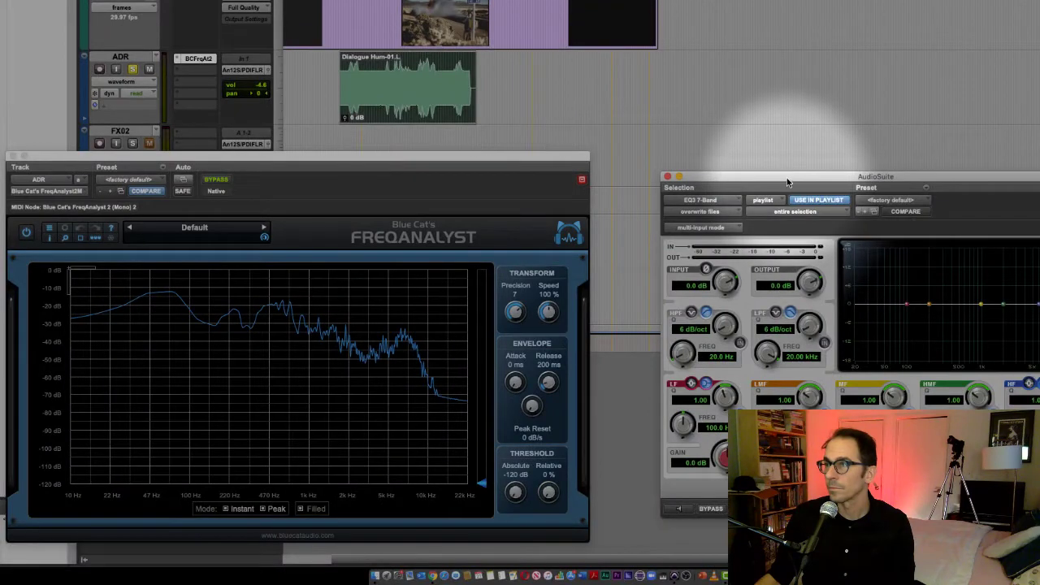
drag(868, 261, 813, 155)
drag(738, 84, 735, 86)
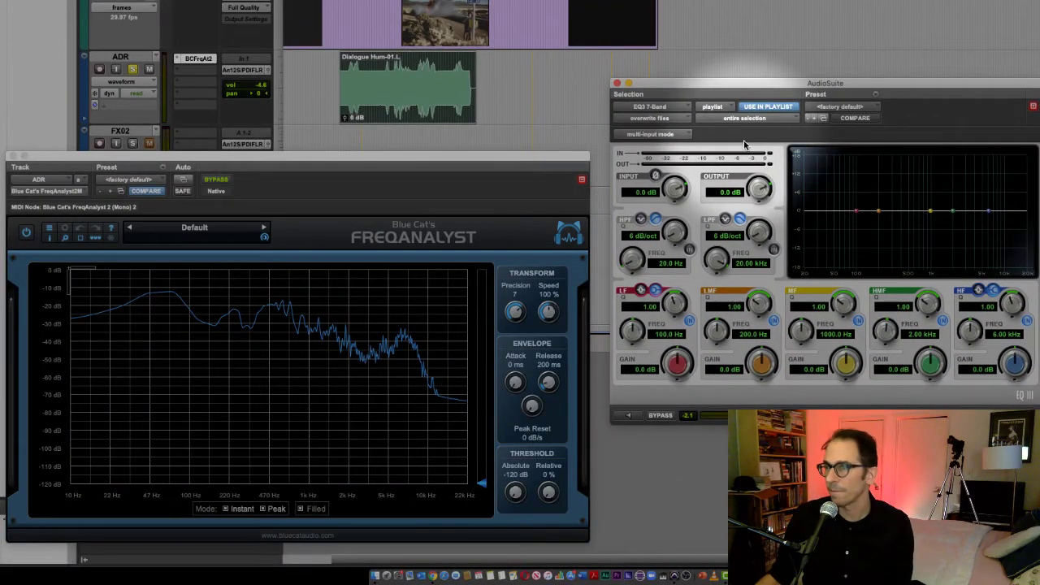
key(space)
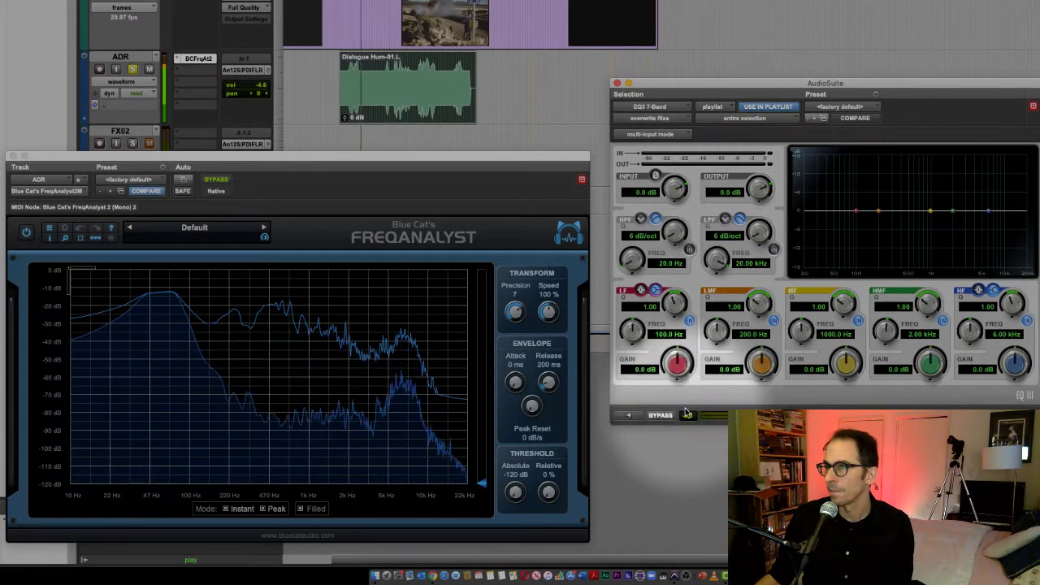
click(639, 416)
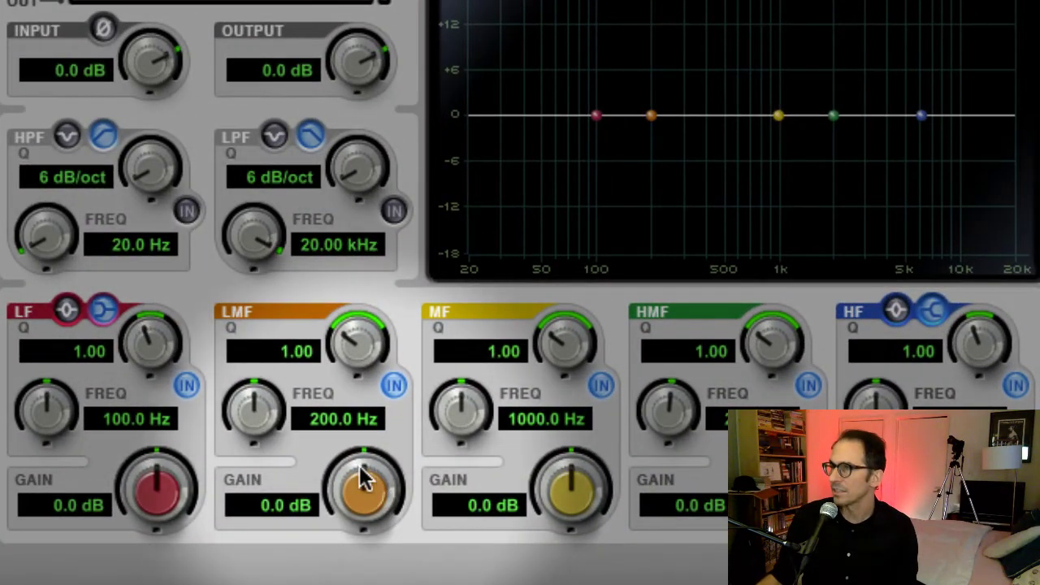
Cut the equalizer's LMF band by about 10.5 dB and set its frequency to 60 Hz.
drag(363, 480, 193, 539)
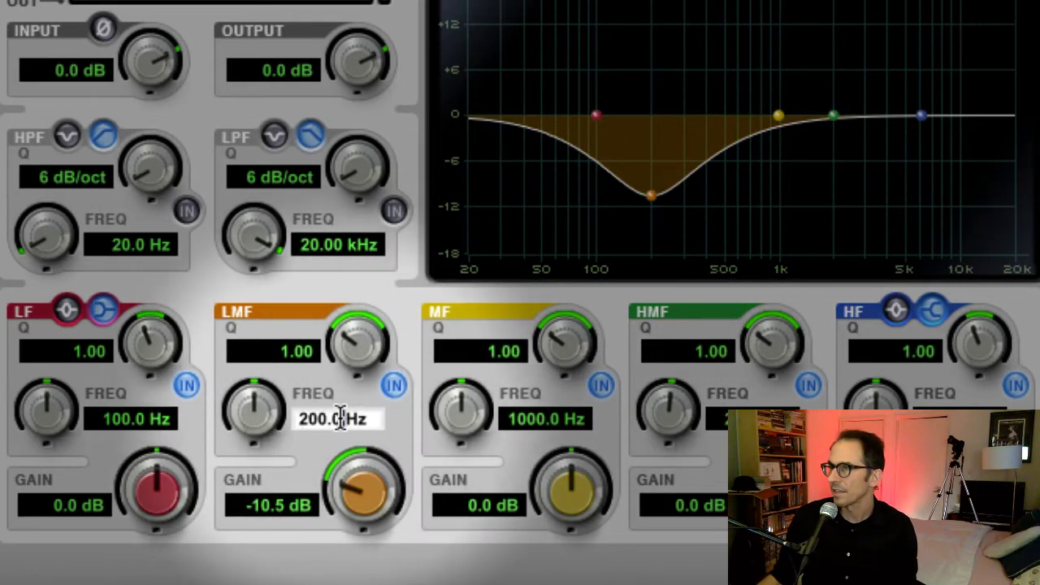
drag(339, 419, 289, 418)
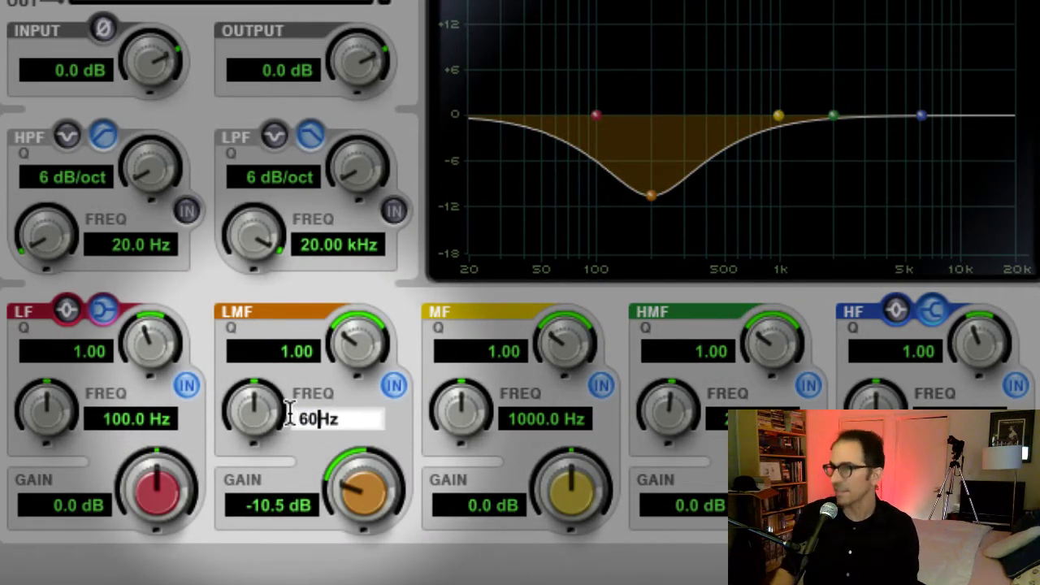
key(Return)
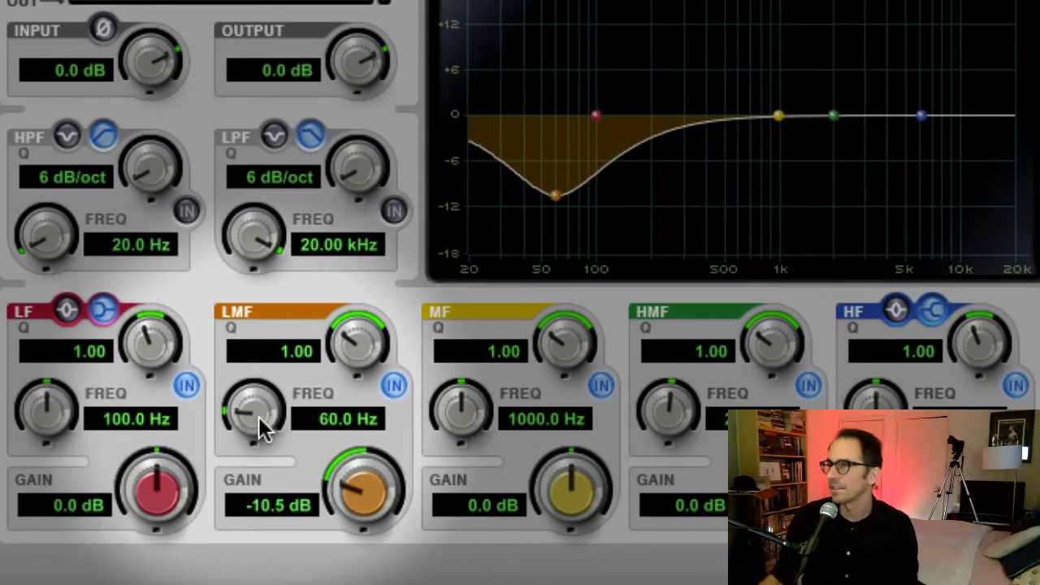
Set the LF band to 60 Hz with about -11 dB gain and lower the LMF gain to -18 dB.
click(138, 419)
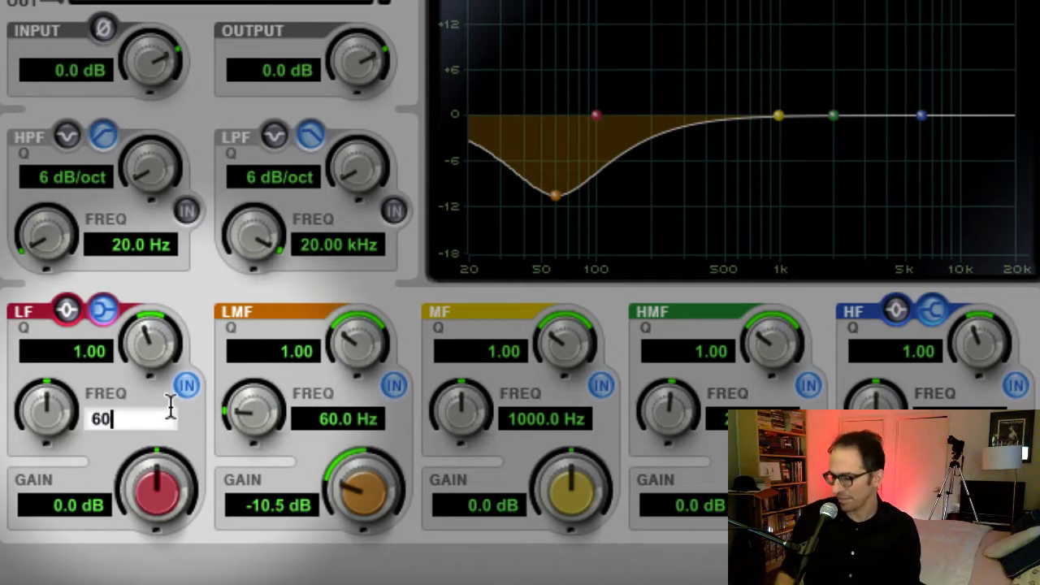
text(60)
key(Return)
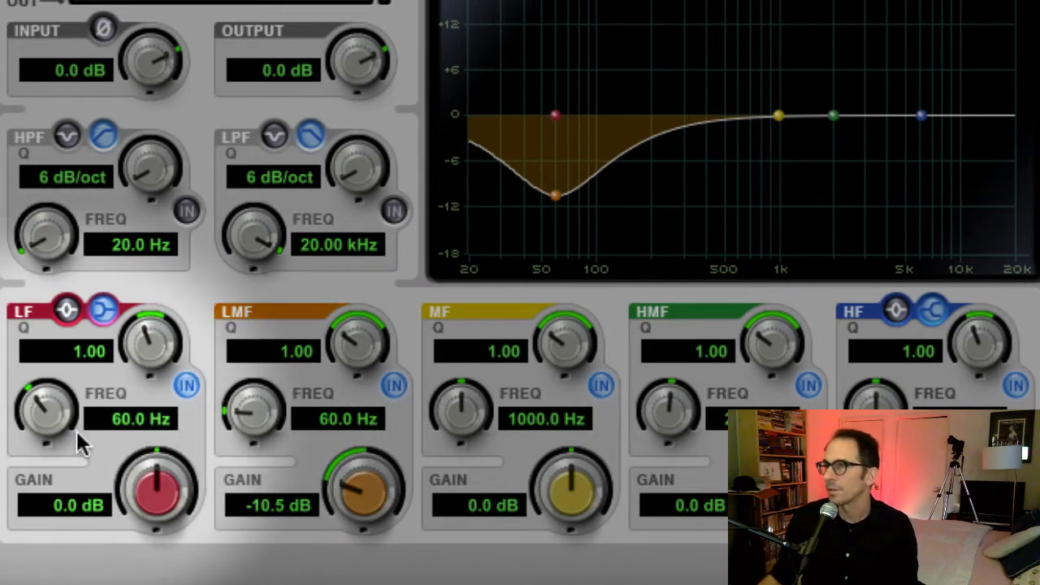
drag(170, 471, 49, 500)
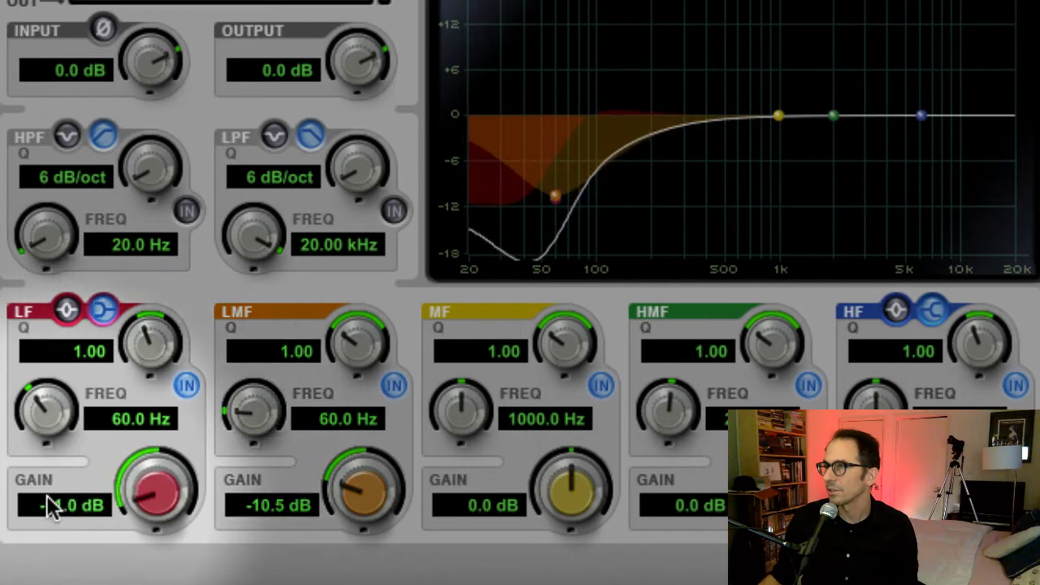
drag(301, 501, 295, 501)
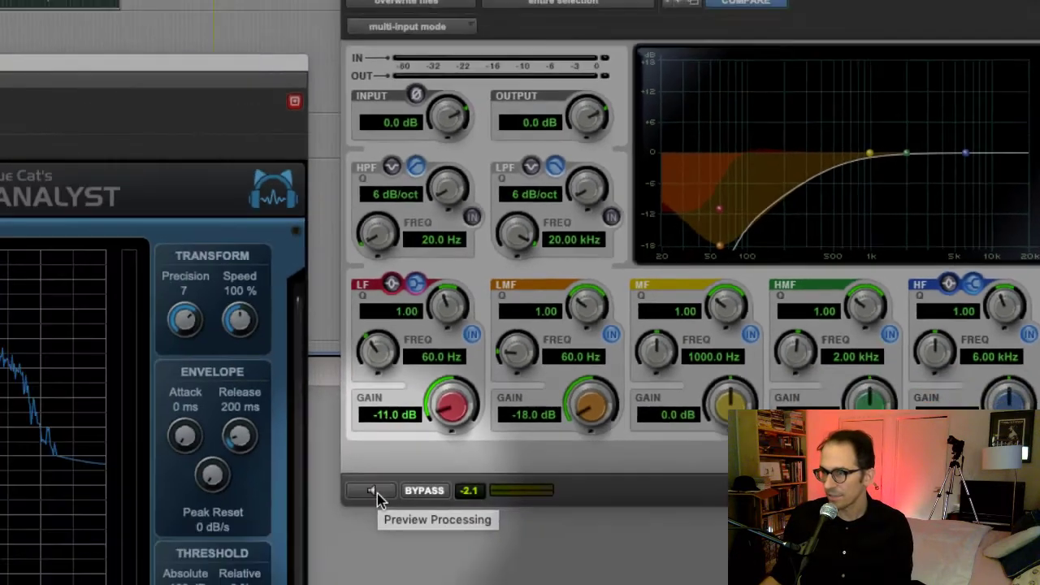
Preview the equalized clip and toggle the effect's bypass to compare the processed and original sound.
click(377, 493)
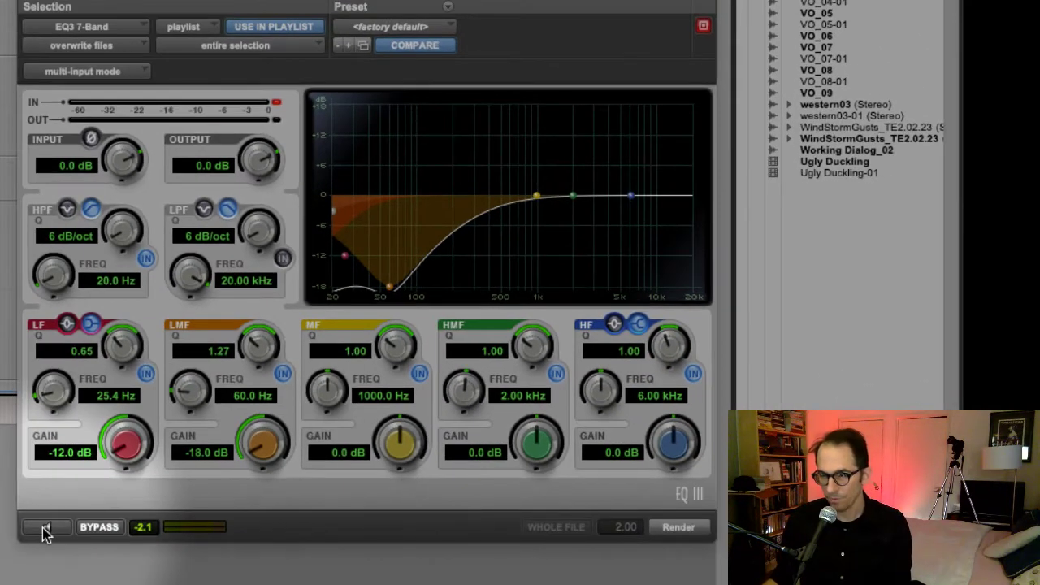
click(47, 528)
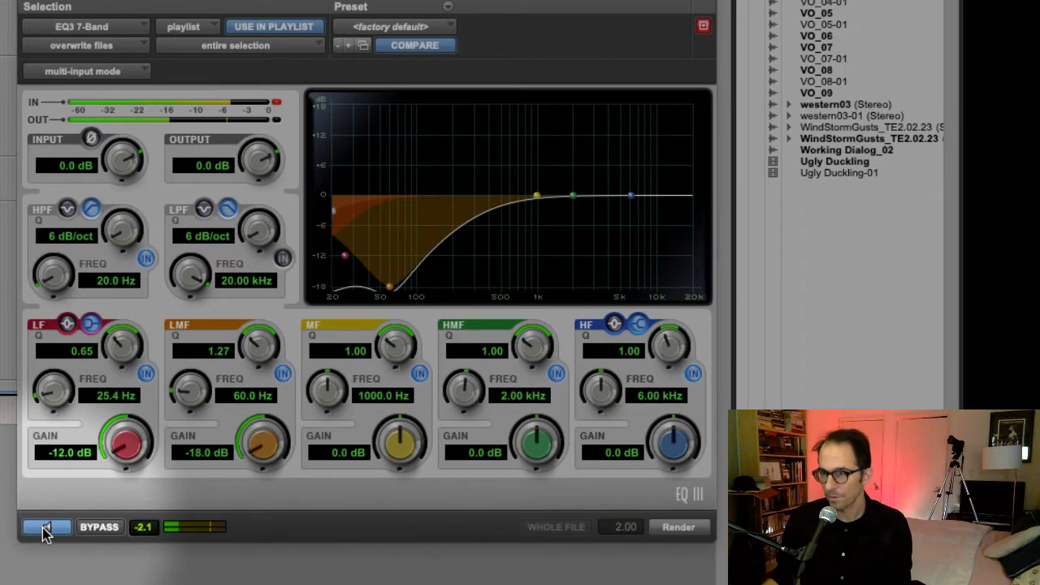
click(99, 528)
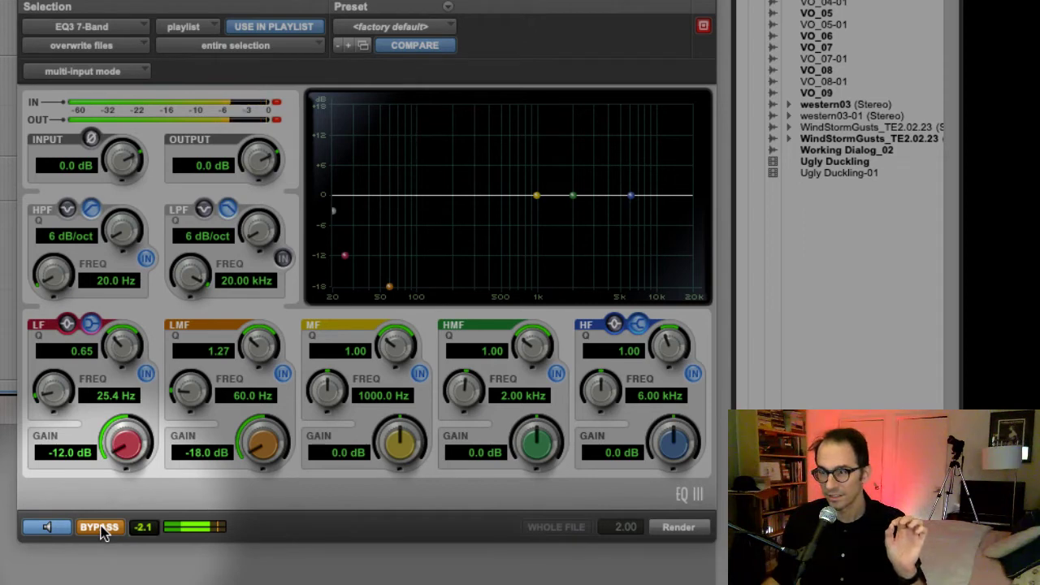
click(99, 528)
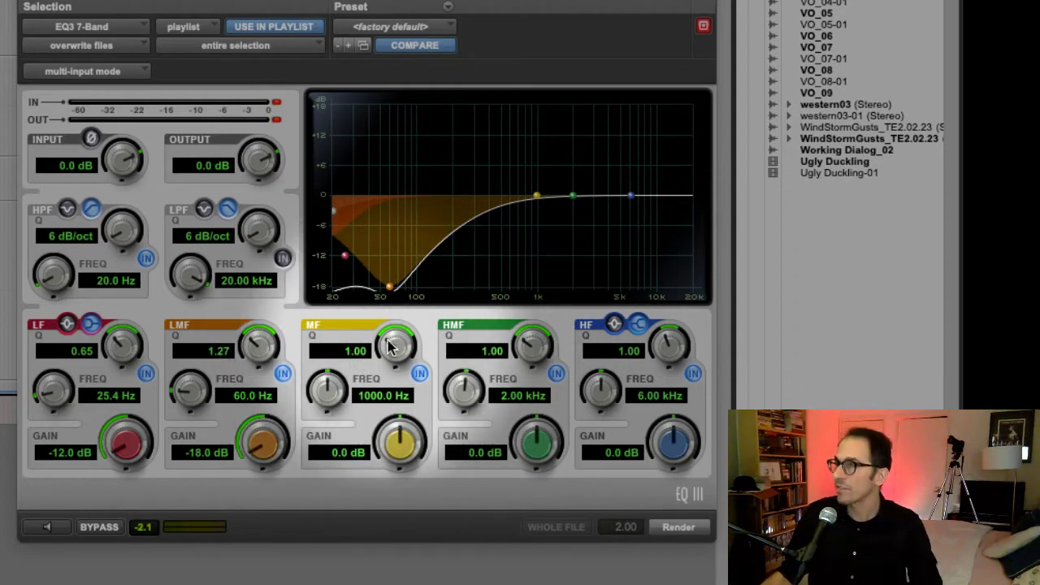
Boost the MF band by about 3.8 dB at about 421.9 Hz with a Q of about 0.22.
mouse_move(384, 345)
mouse_down()
mouse_move(381, 358)
mouse_move(399, 352)
mouse_up()
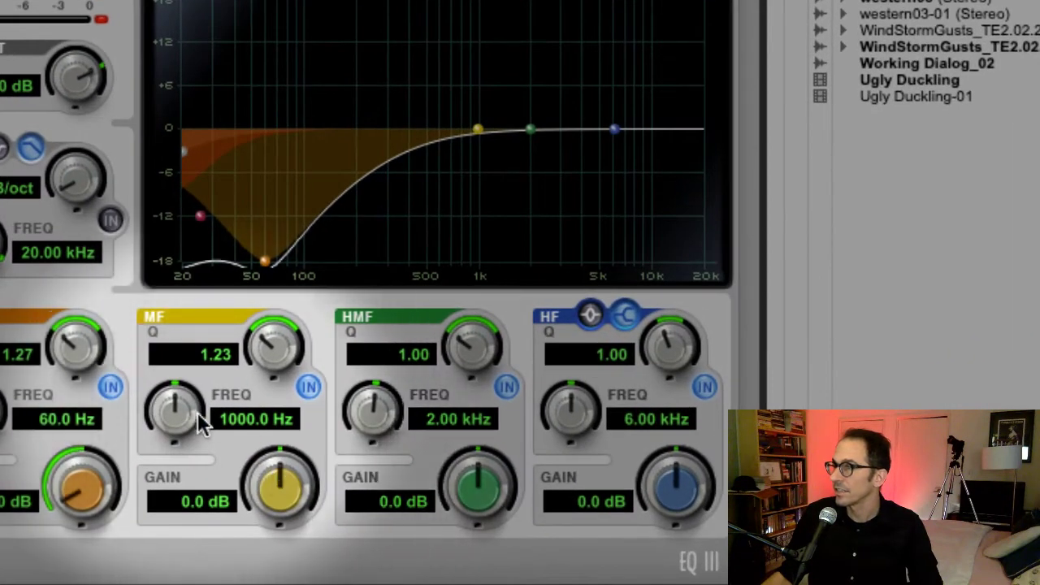
drag(262, 398, 229, 394)
drag(148, 413, 130, 420)
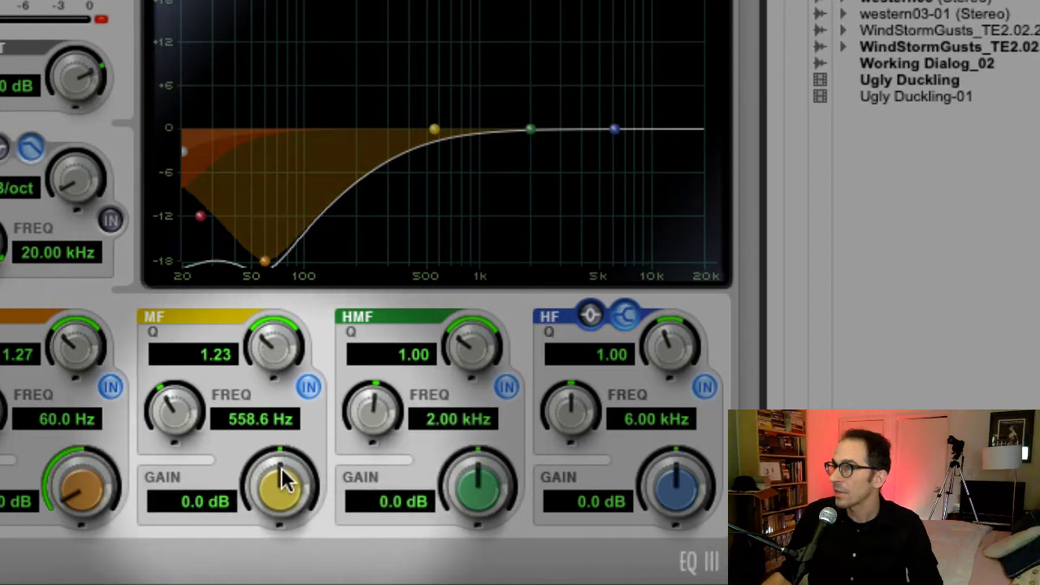
drag(279, 480, 332, 471)
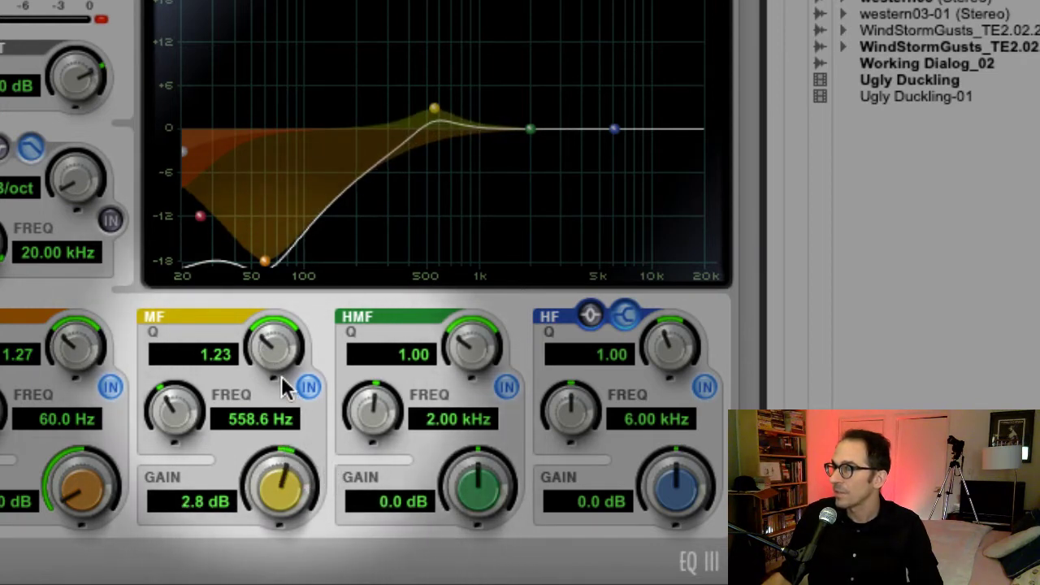
drag(267, 349, 135, 422)
drag(283, 483, 296, 472)
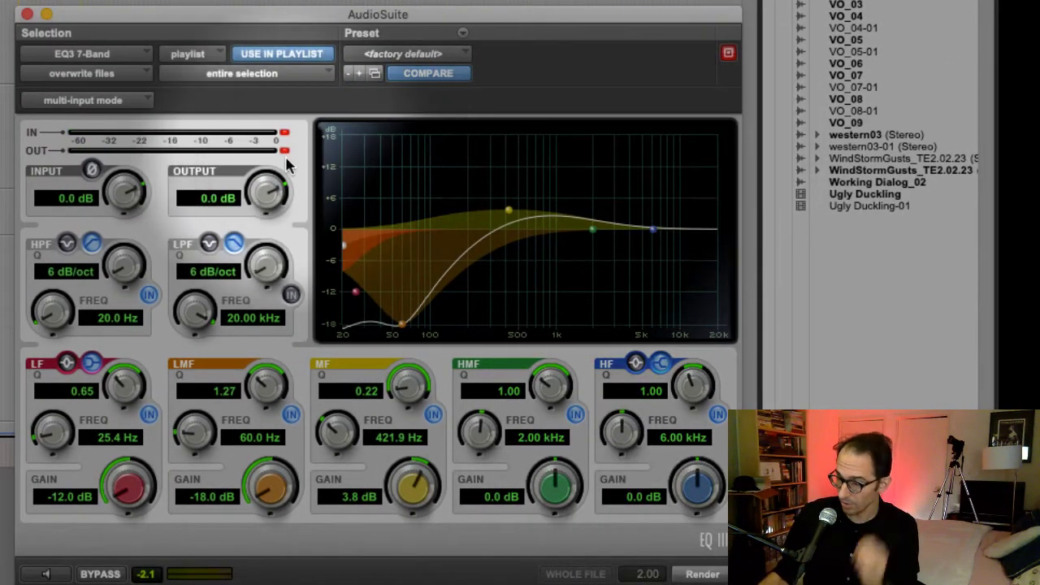
Preview the processing while setting the equalizer's input level to about -6.4 dB and output level to about -1.8 dB.
click(46, 574)
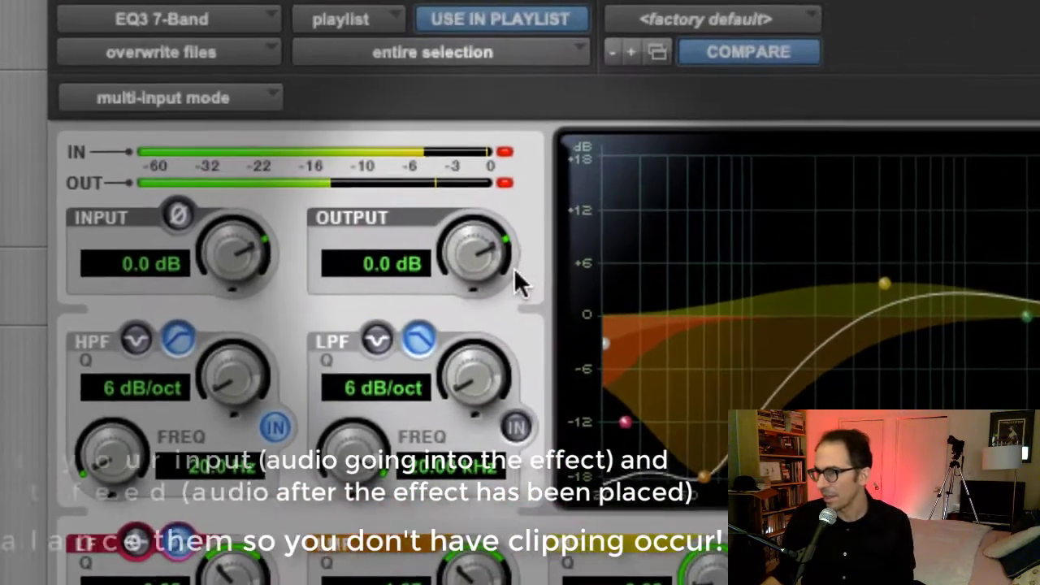
drag(481, 234, 508, 248)
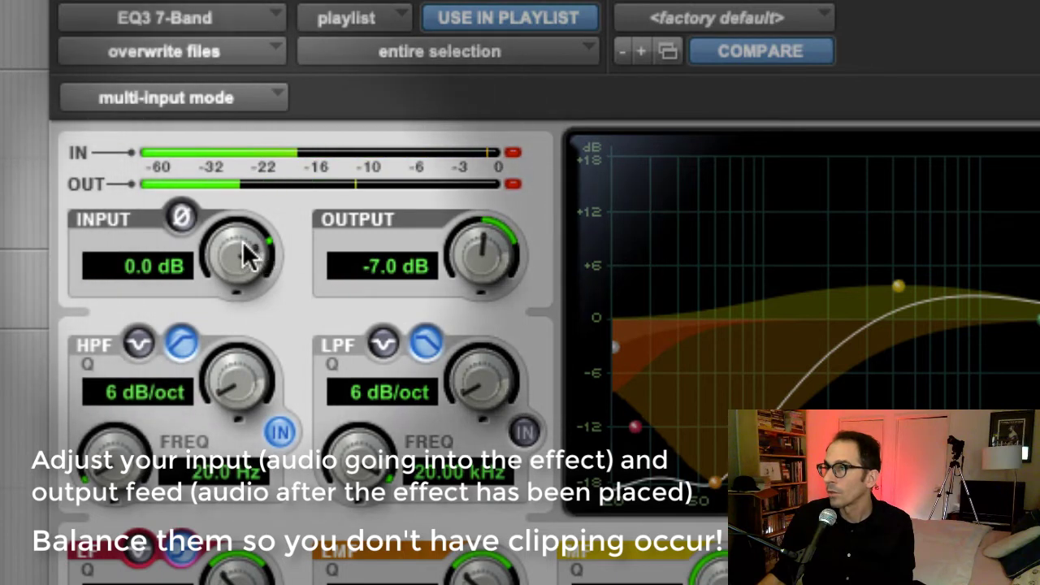
drag(244, 251, 197, 253)
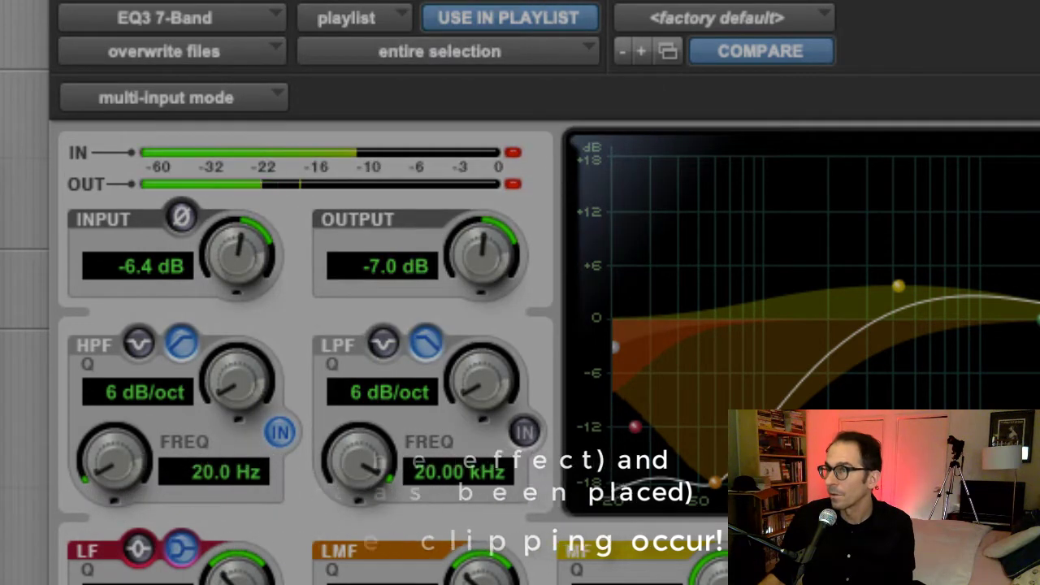
drag(476, 248, 564, 274)
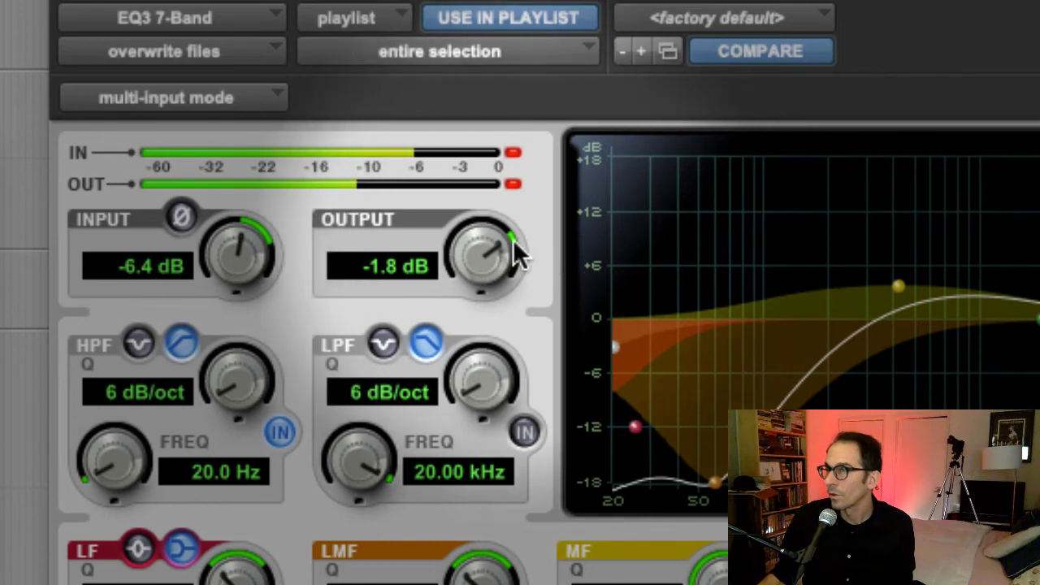
Raise the equalizer's output level to about 2.9 dB and preview the clip with the effect bypassed and active for comparison.
drag(504, 262, 575, 288)
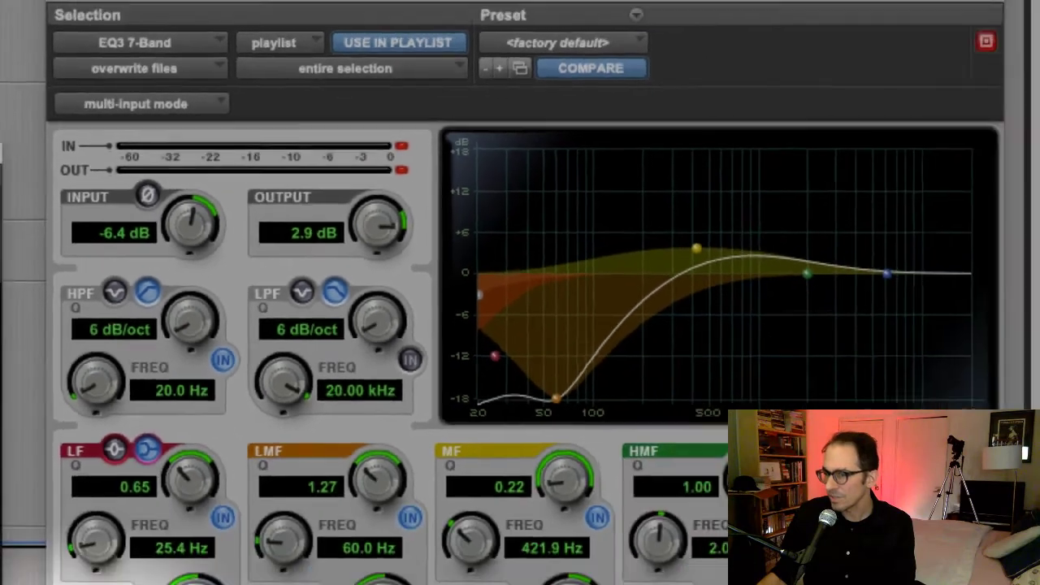
click(75, 543)
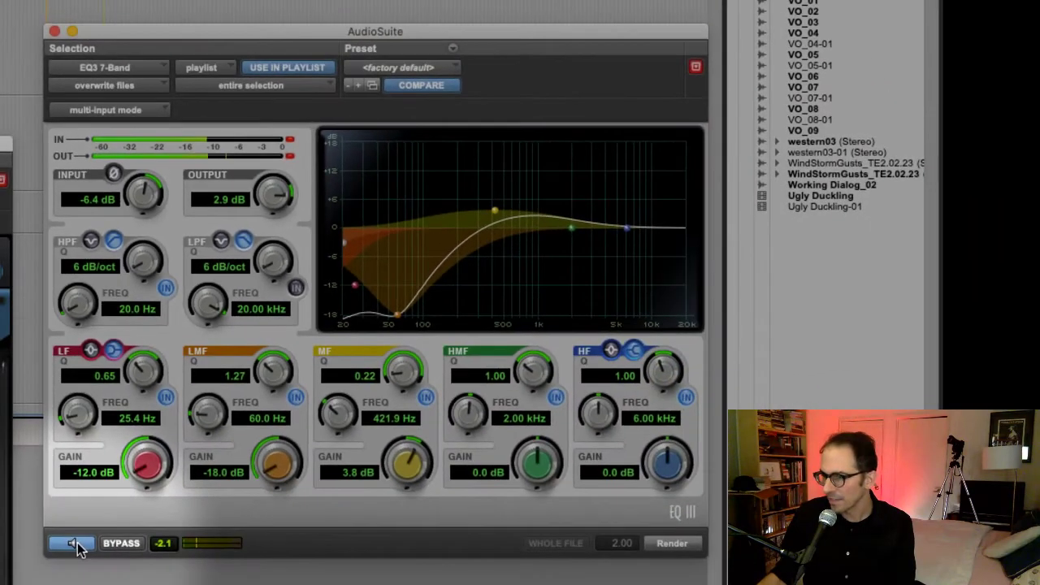
click(122, 544)
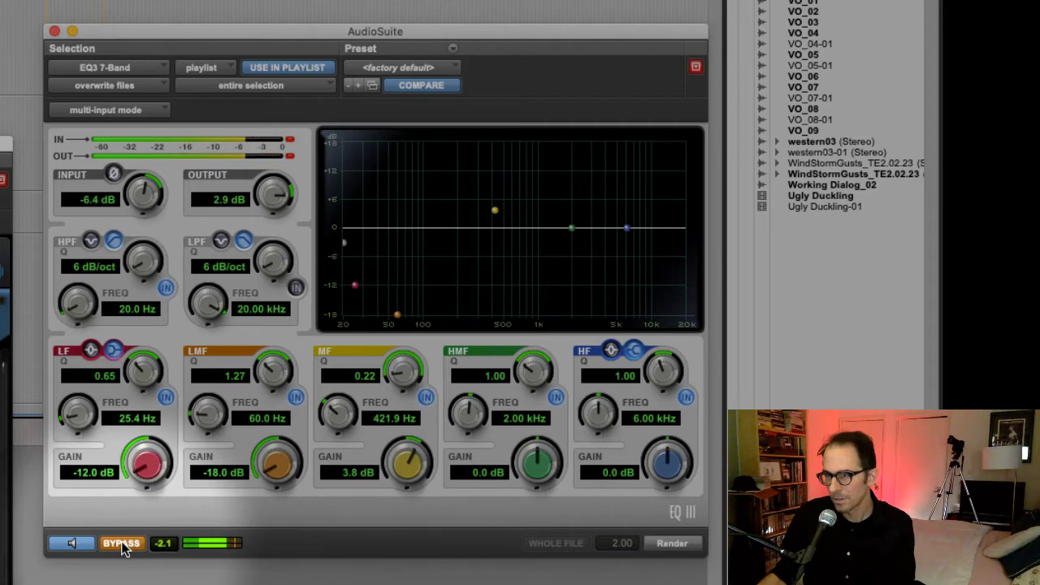
click(121, 543)
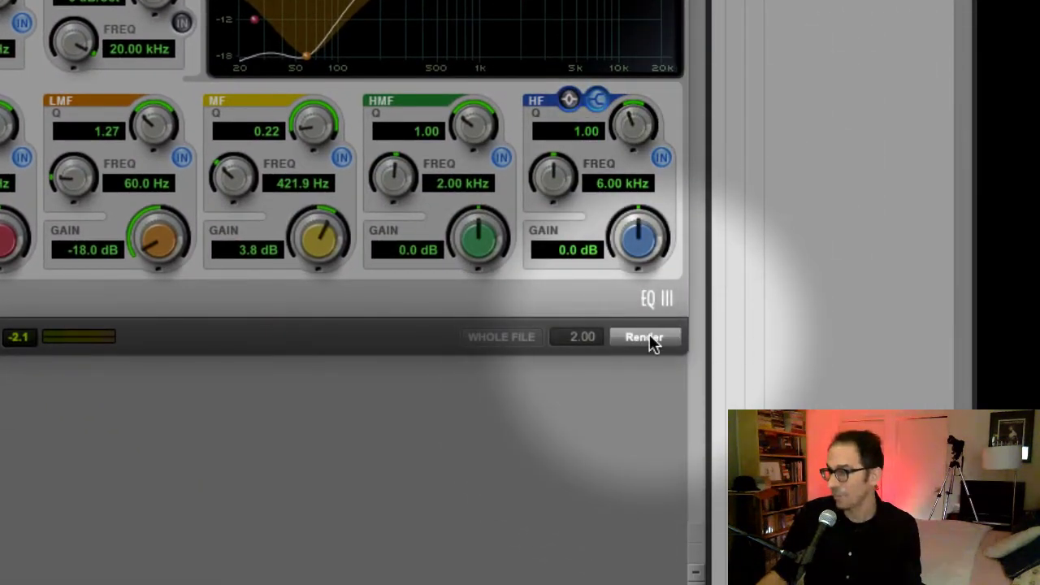
Render the equalizer non-destructively onto the dialogue clip and undo the render.
click(647, 338)
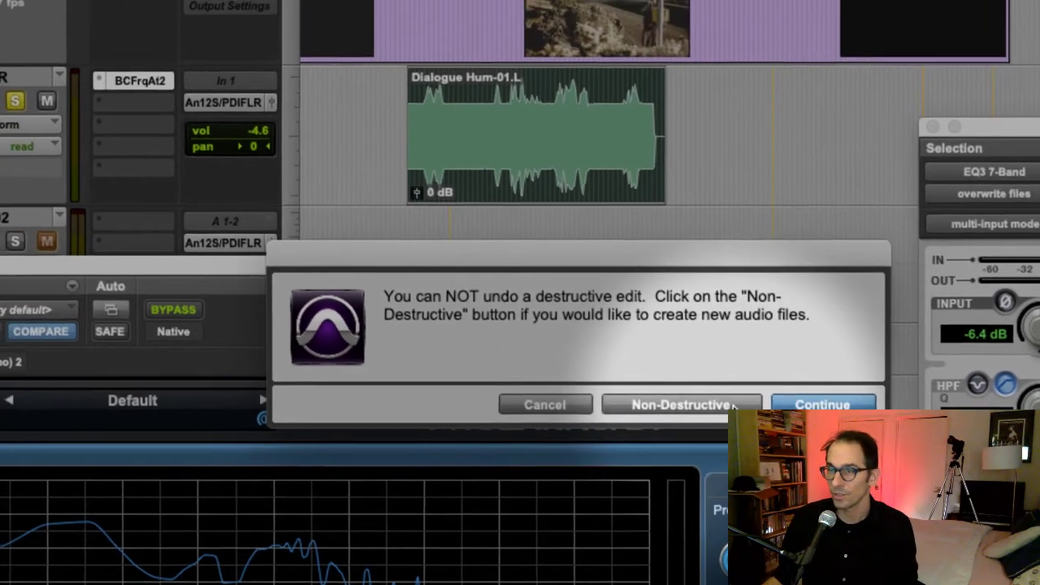
click(682, 361)
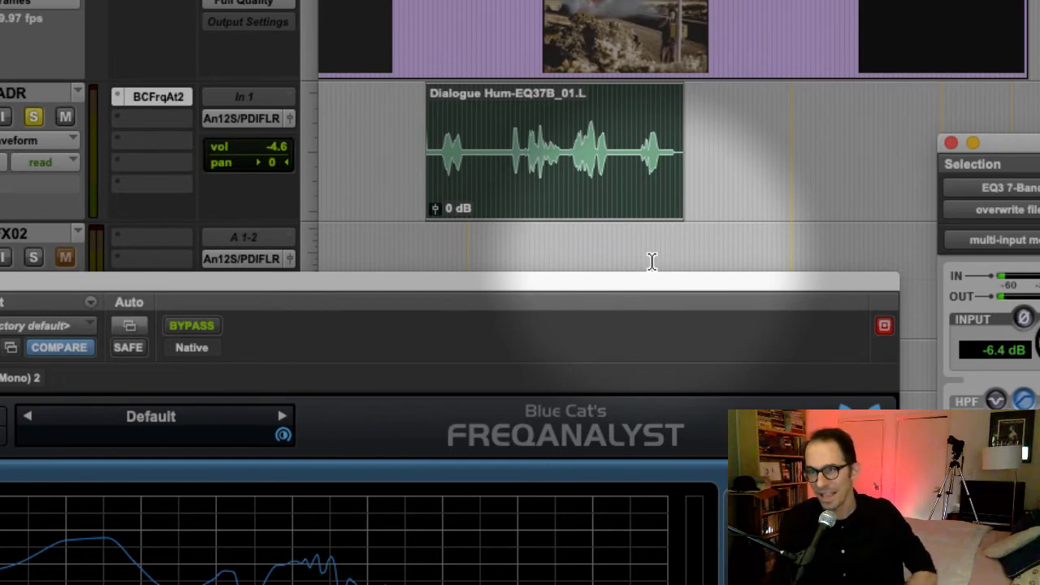
key(super+z)
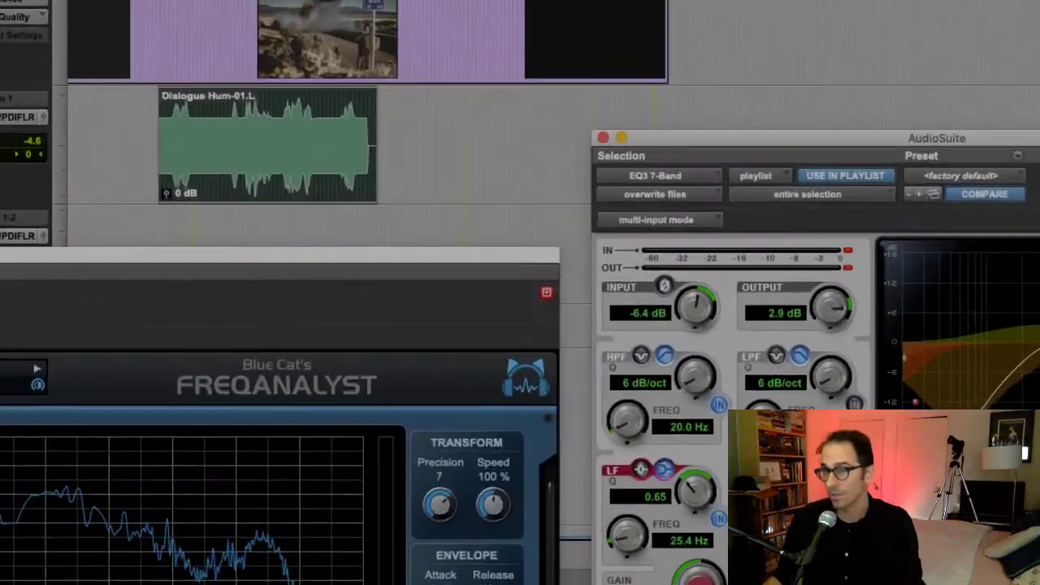
Render the EQ3 7-Band processing non-destructively and play the rendered dialogue clip through the frequency analyzer.
click(921, 382)
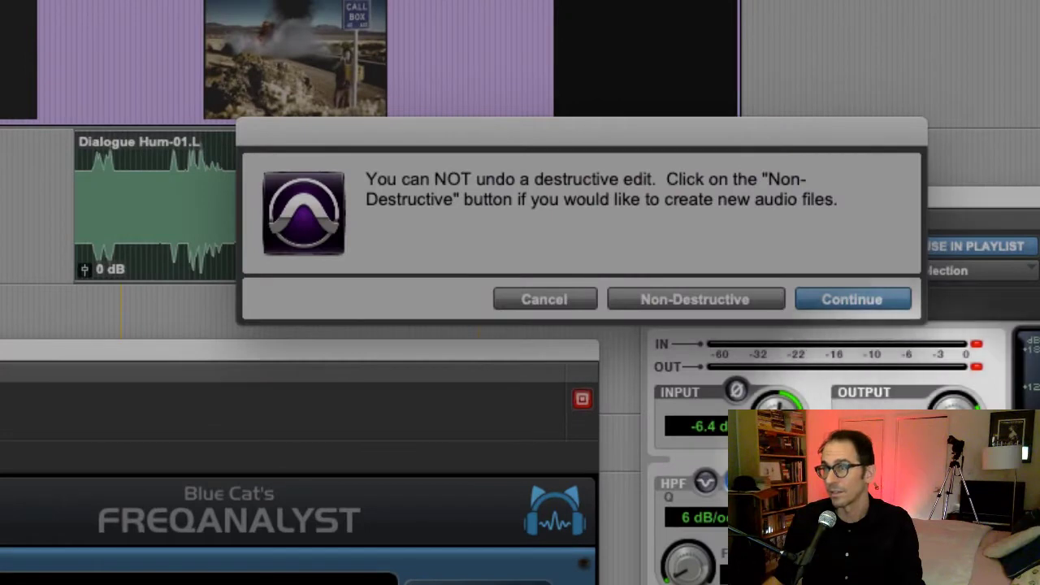
click(715, 298)
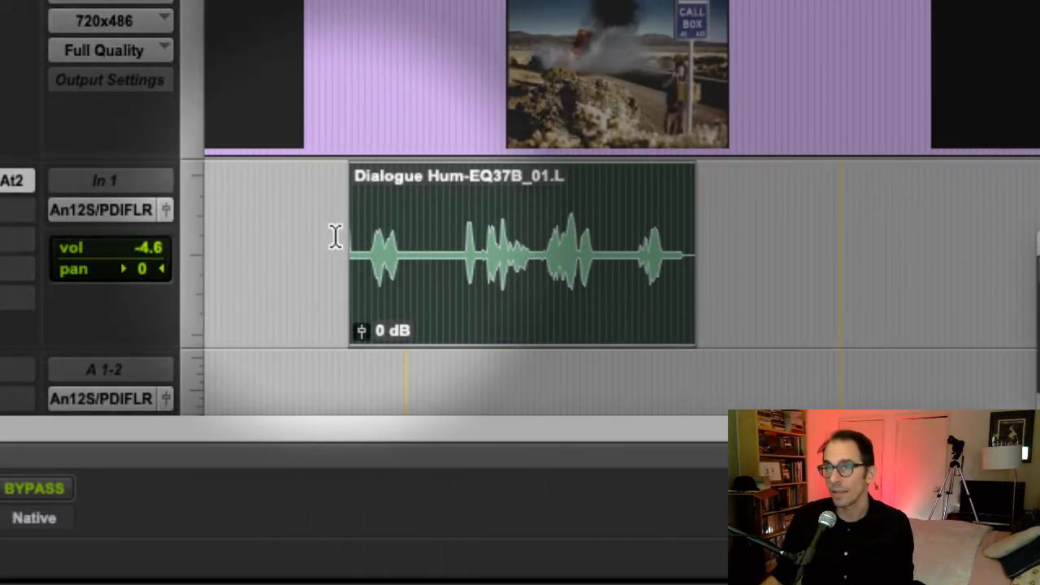
click(399, 254)
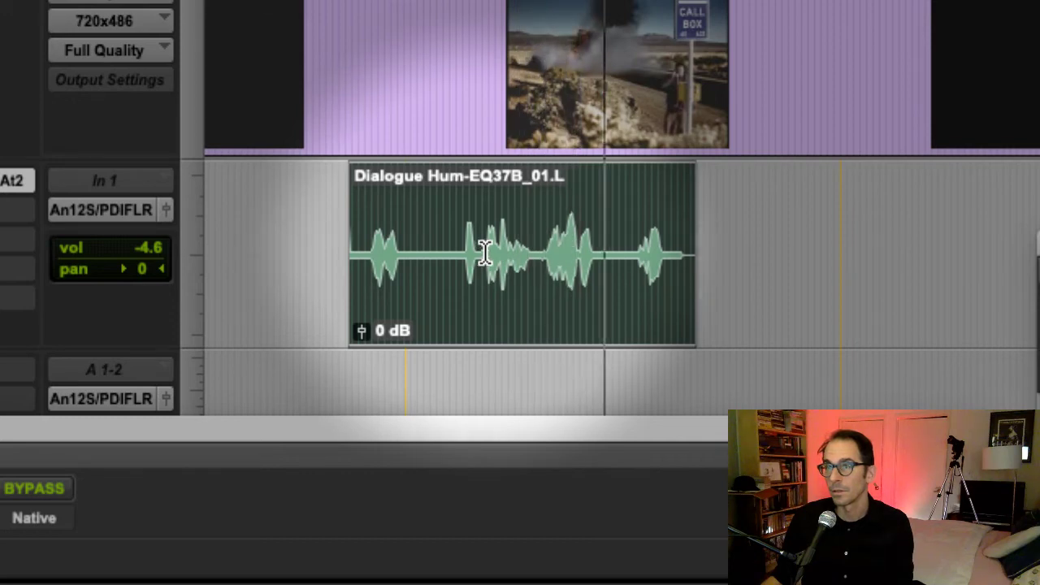
key(space)
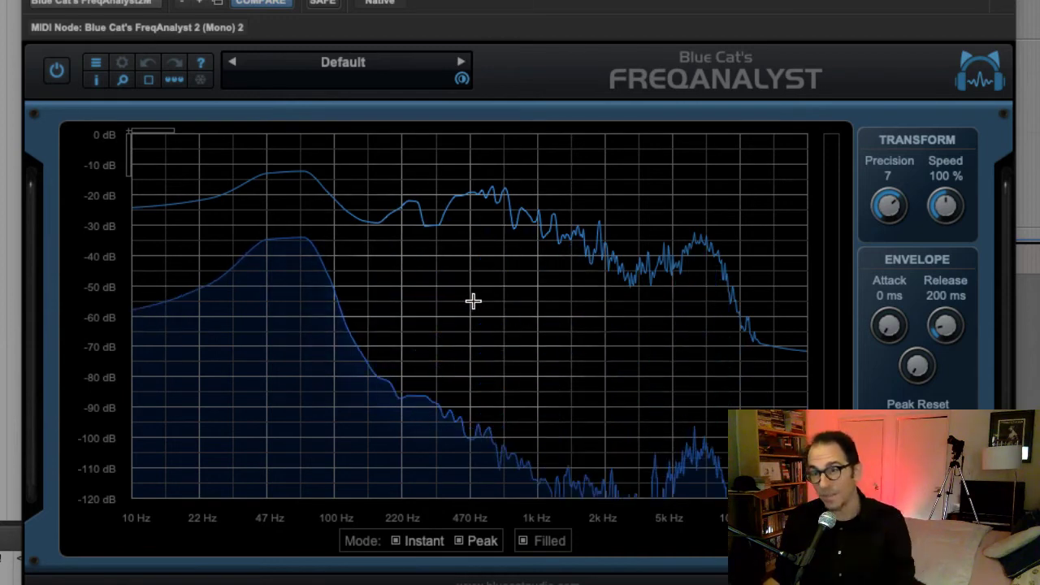
key(space)
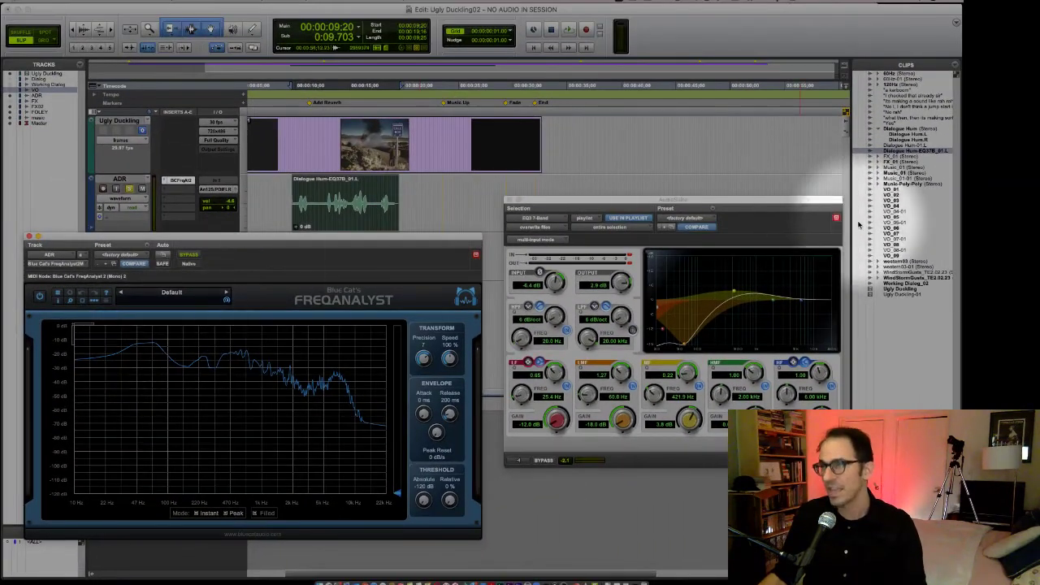
Close the EQ3 7-Band window and move the FreqAnalyst window clear of the track controls.
click(679, 200)
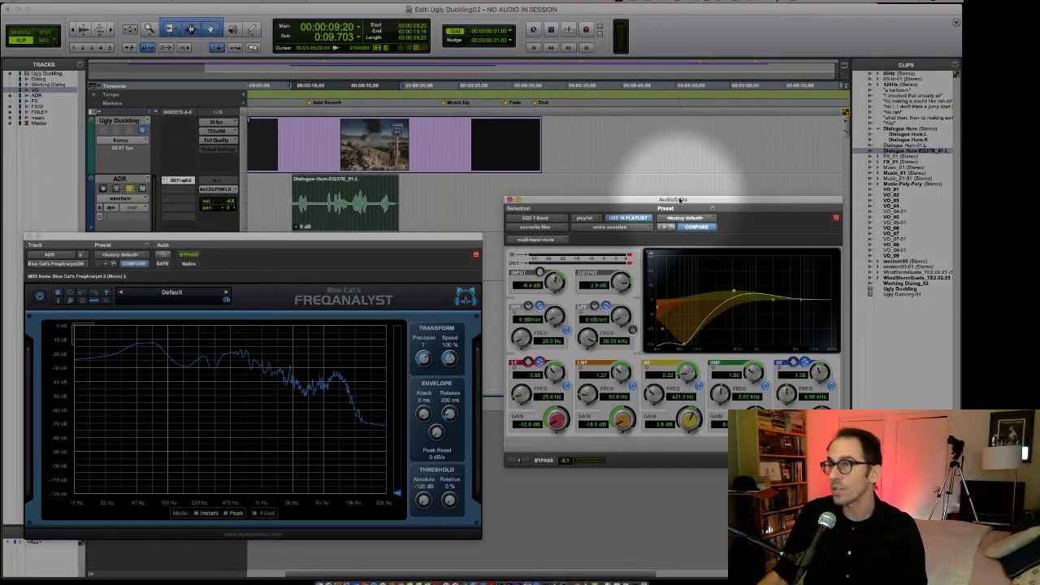
click(510, 200)
drag(416, 236, 793, 235)
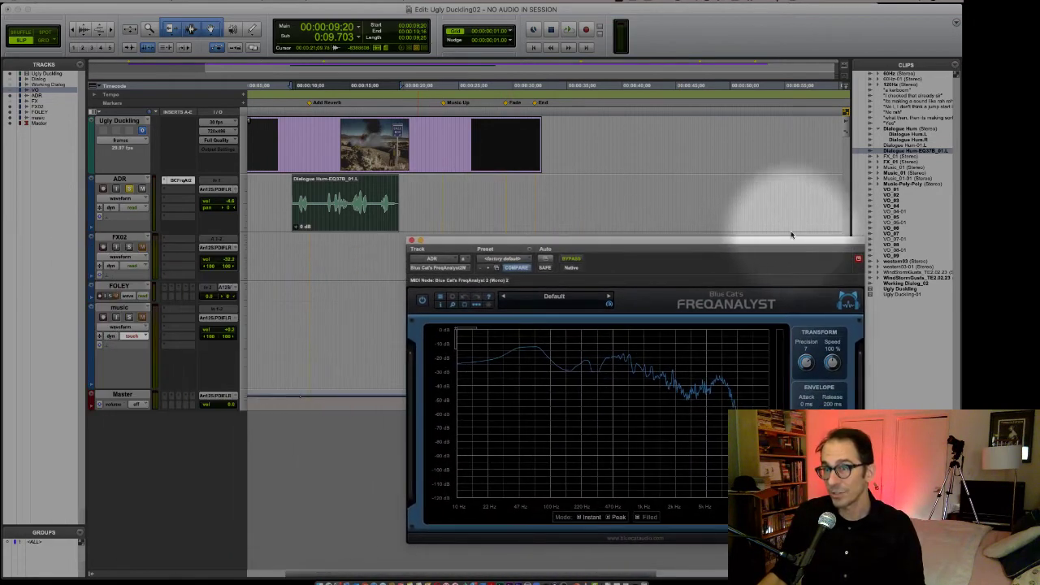
Open the Graphic EQ AudioSuite effect and place its window beside the frequency analyzer.
click(229, 1)
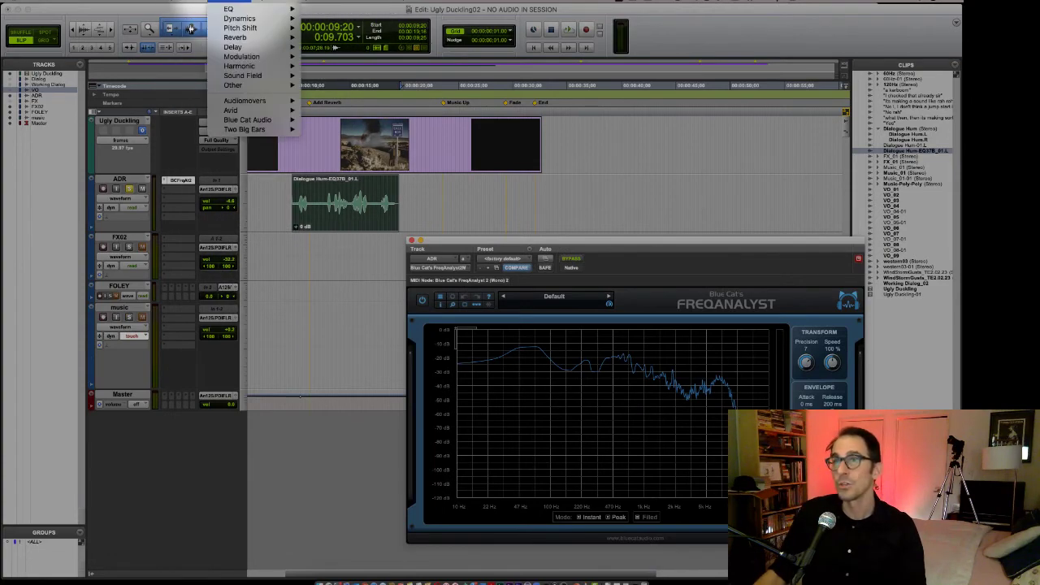
mouse_move(294, 9)
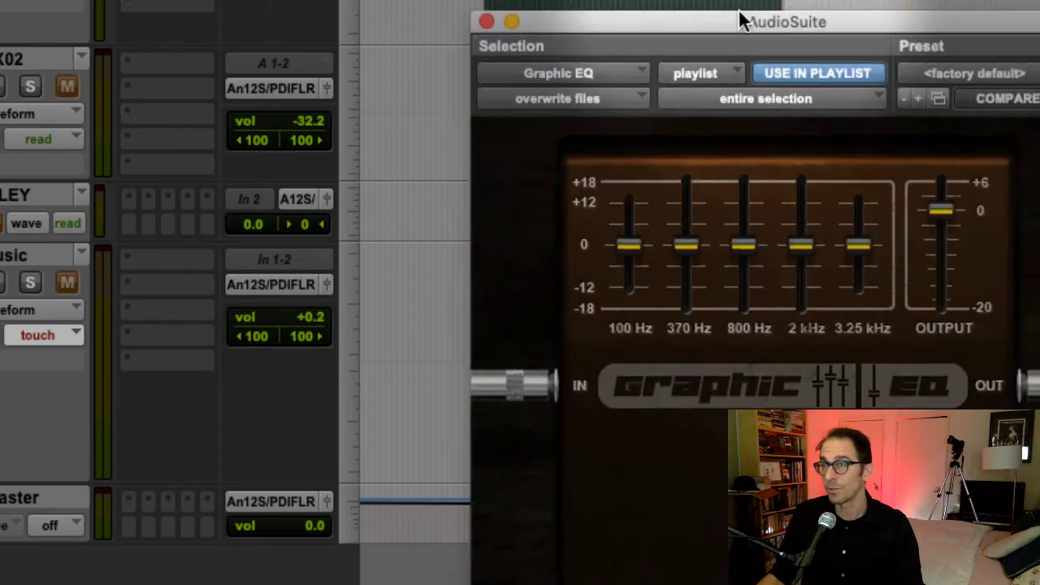
drag(739, 18, 302, 35)
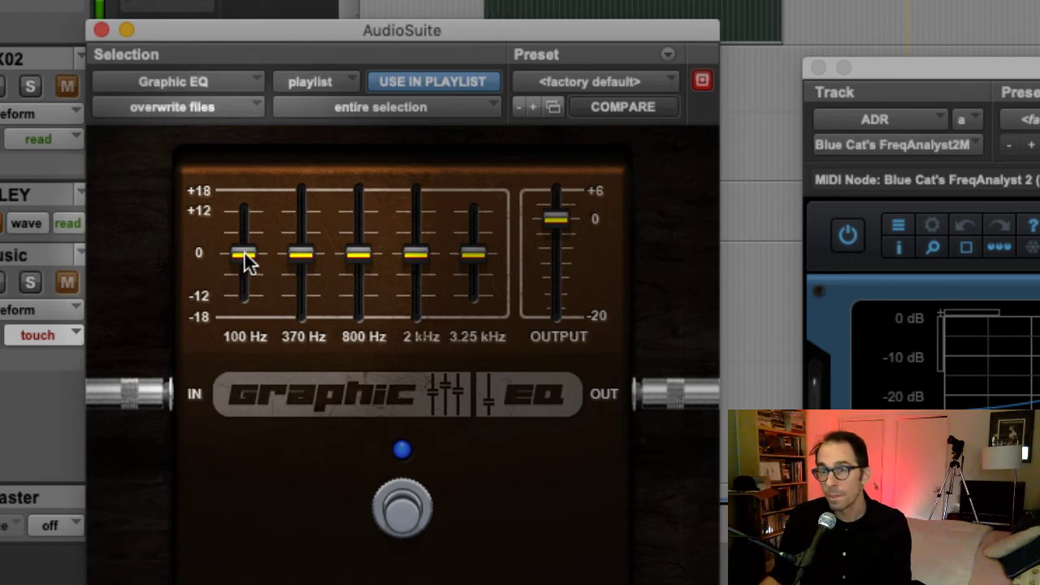
Cut the Graphic EQ's 100 Hz band to -12 dB, slightly boost 800 Hz and 2 kHz, and render the clip non-destructively.
drag(245, 254, 248, 344)
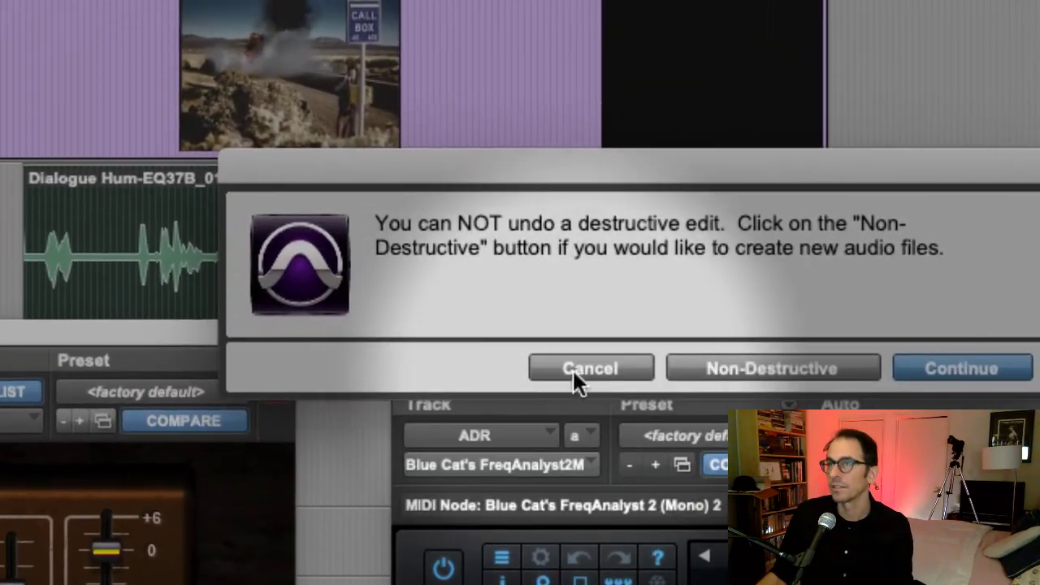
click(756, 288)
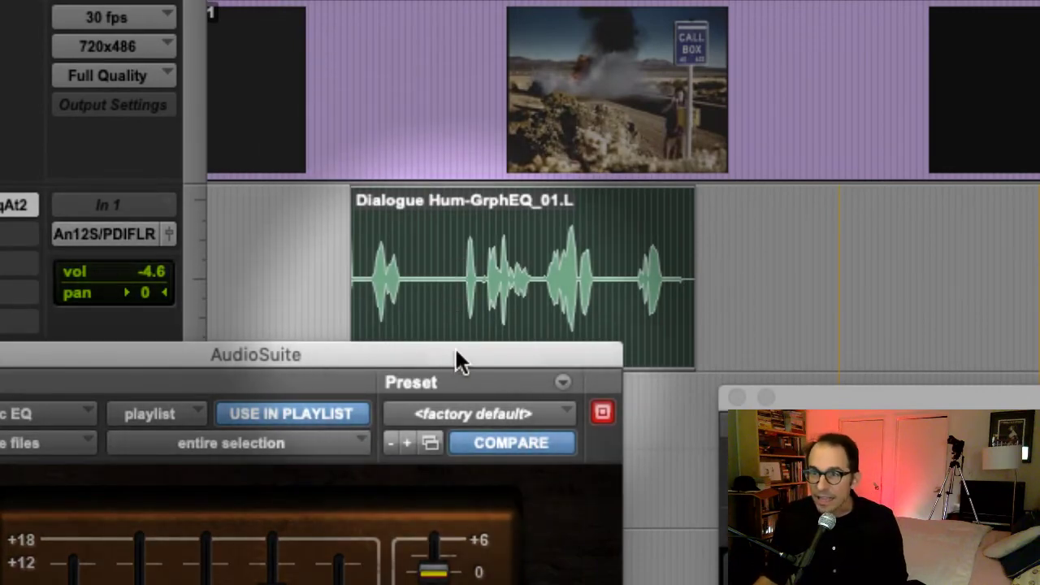
Move the Graphic EQ window clear of the dialogue clip and play the rendered clip through the frequency analyzer.
drag(456, 351, 386, 582)
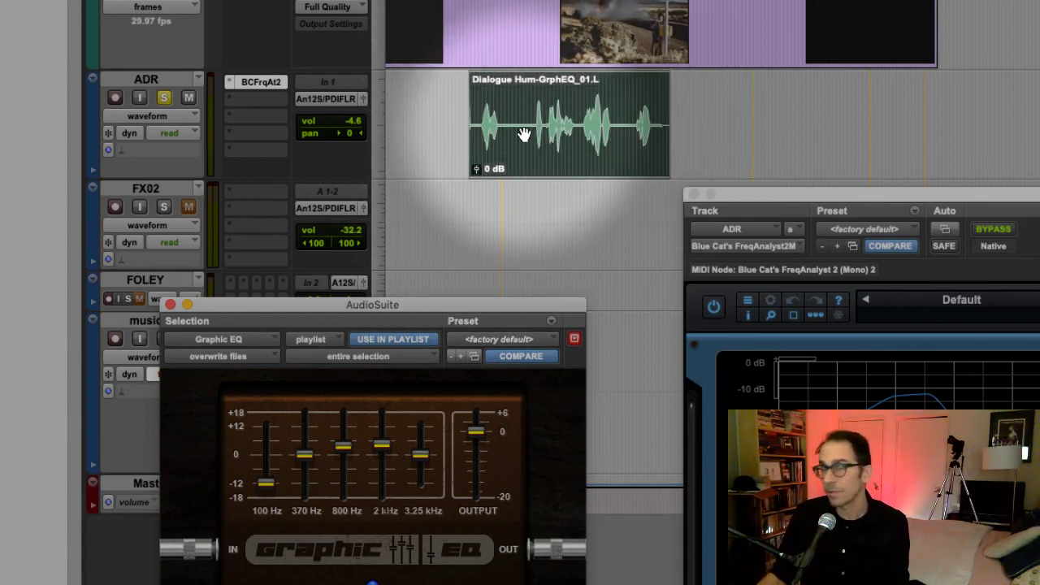
click(474, 156)
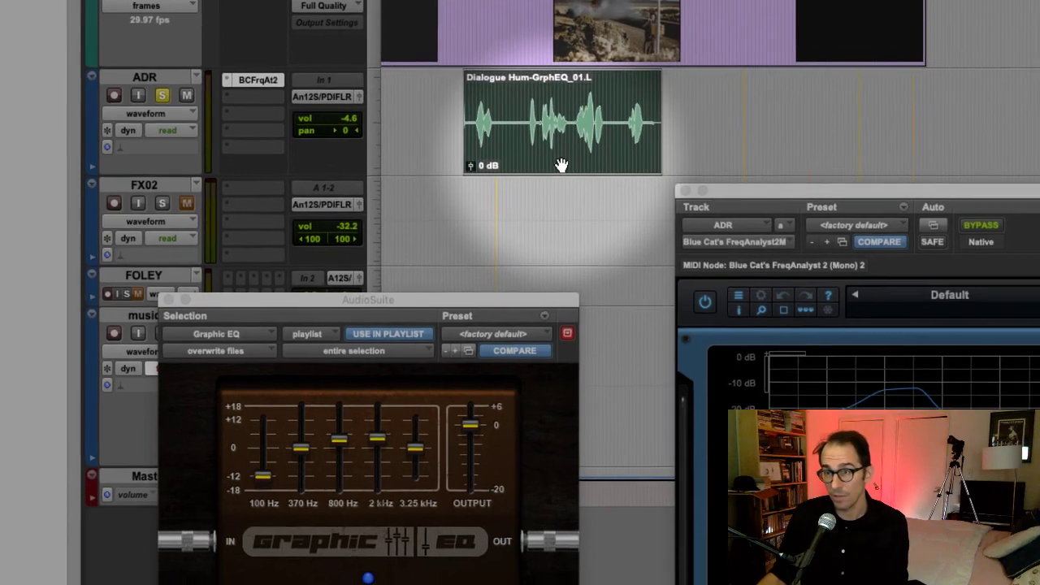
key(space)
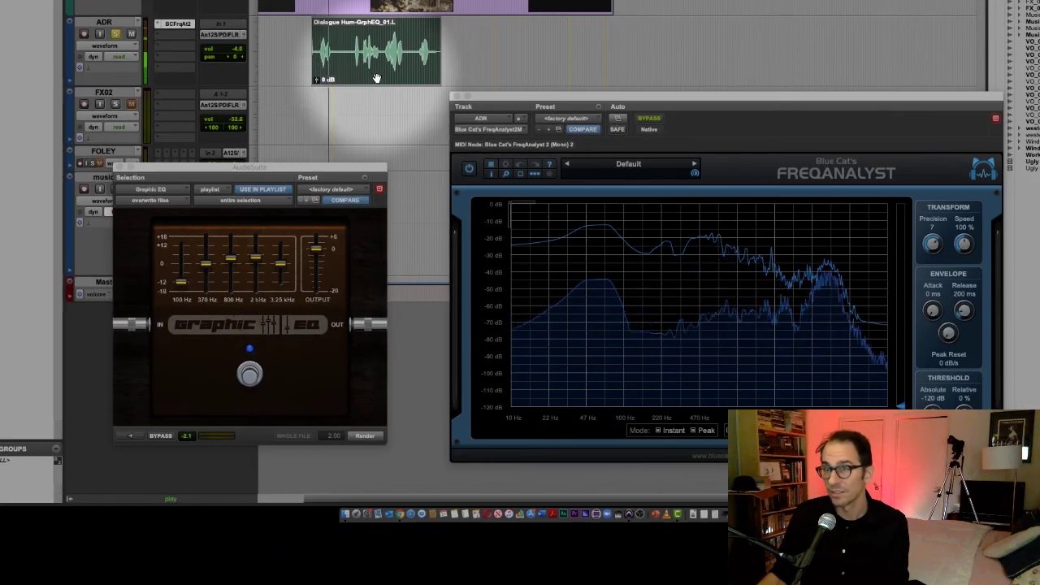